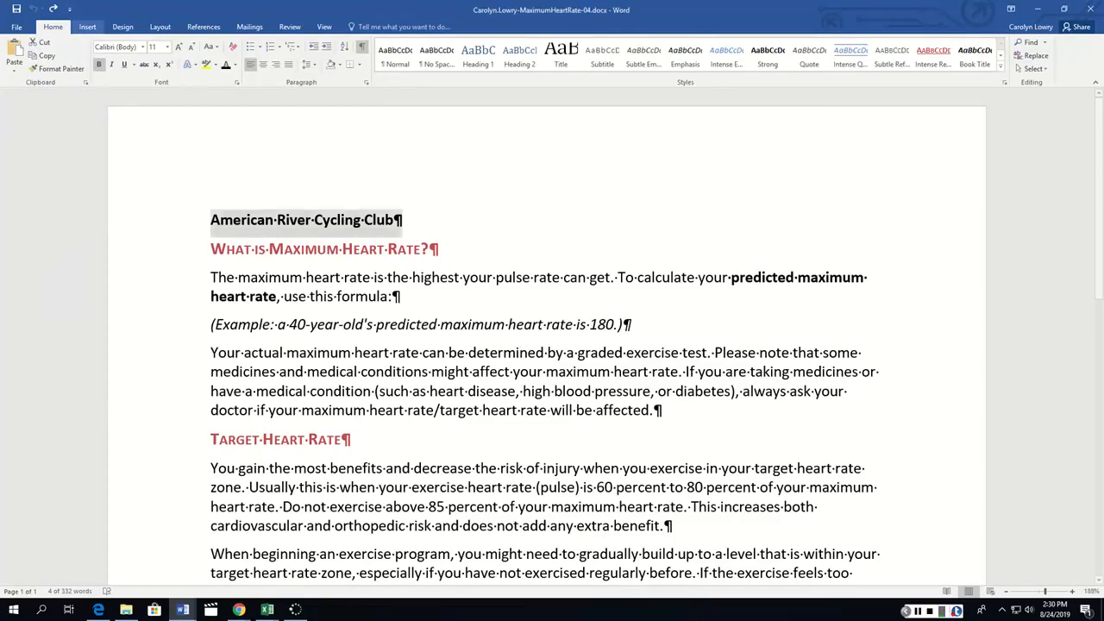
# - Convert the selected title "American River Cycling Club" to WordArt in the style Fill - Red, Accent 2, Outline - Accent 2
pyautogui.click(87, 27)
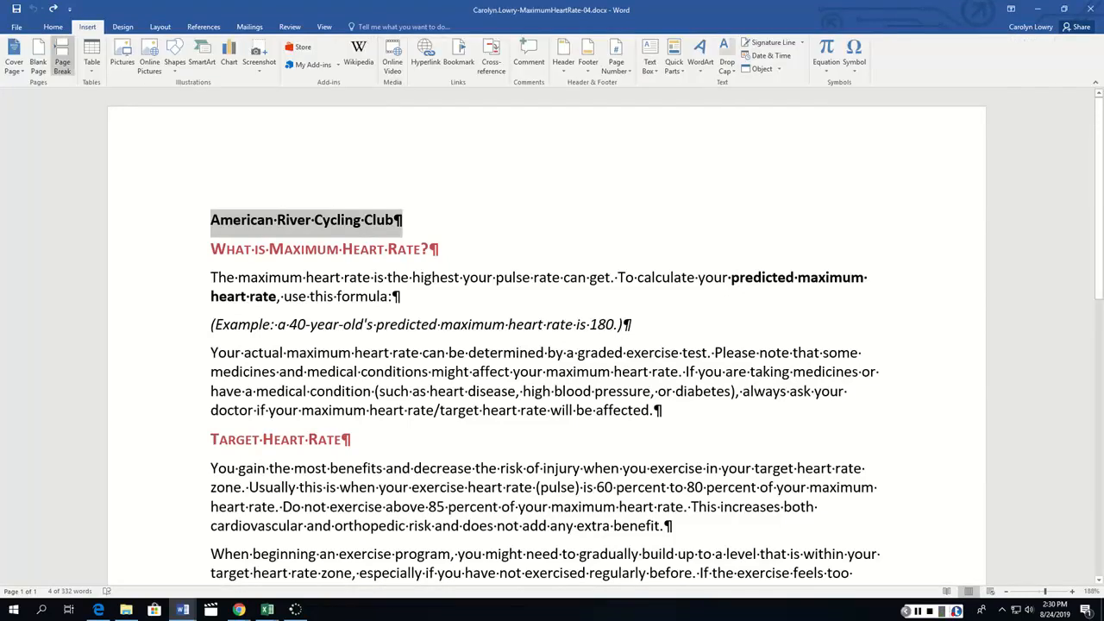
pyautogui.click(700, 56)
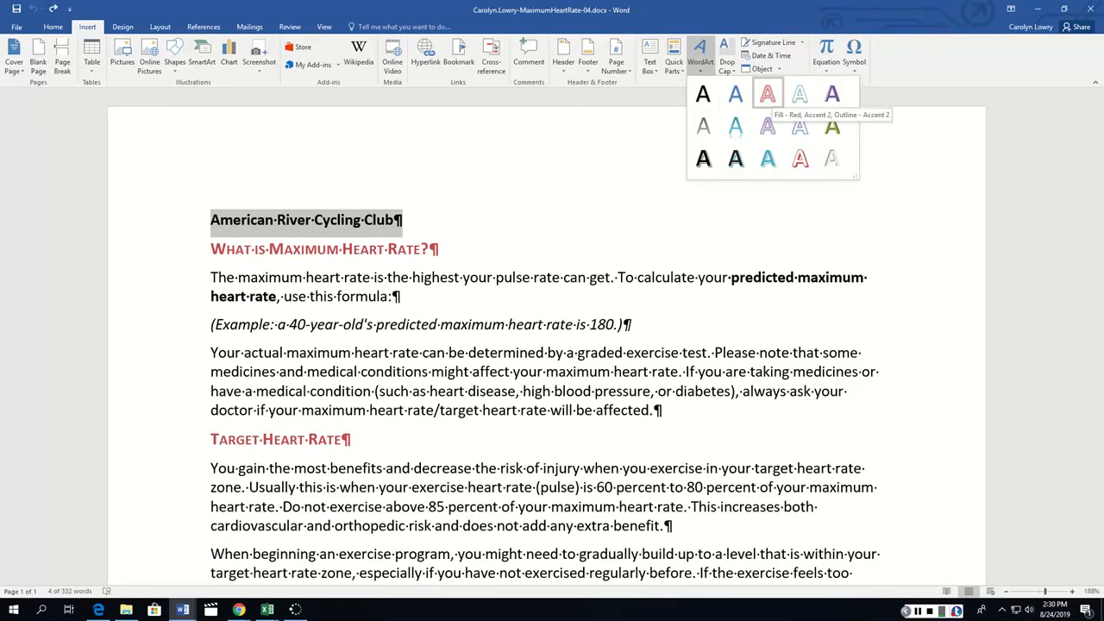
pyautogui.click(768, 93)
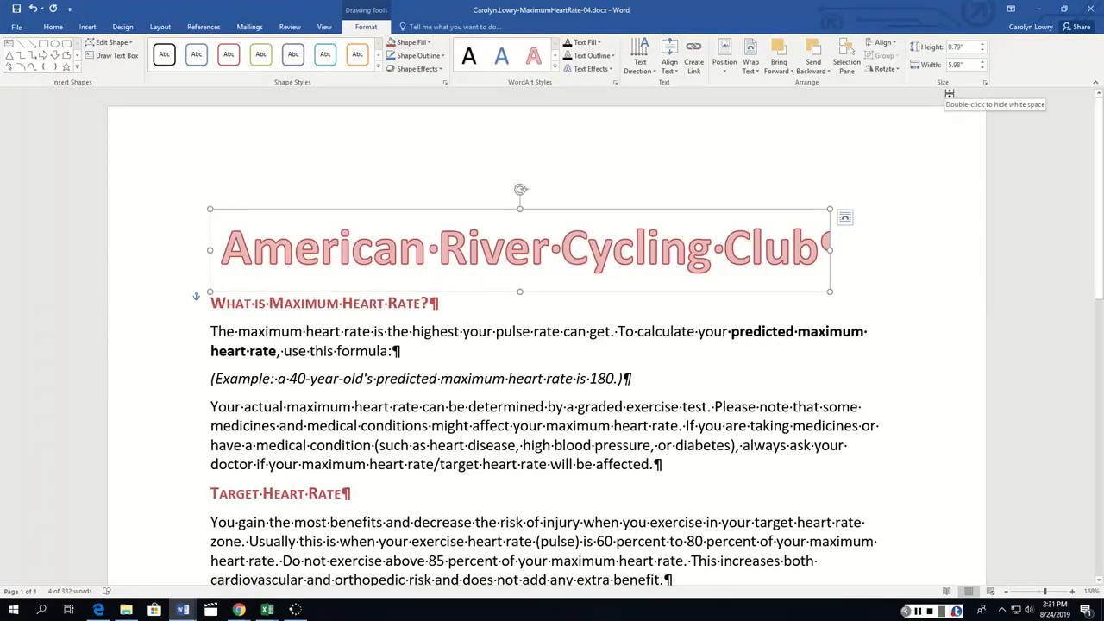
# - Set the width of the title WordArt to 6.5"
pyautogui.click(955, 65)
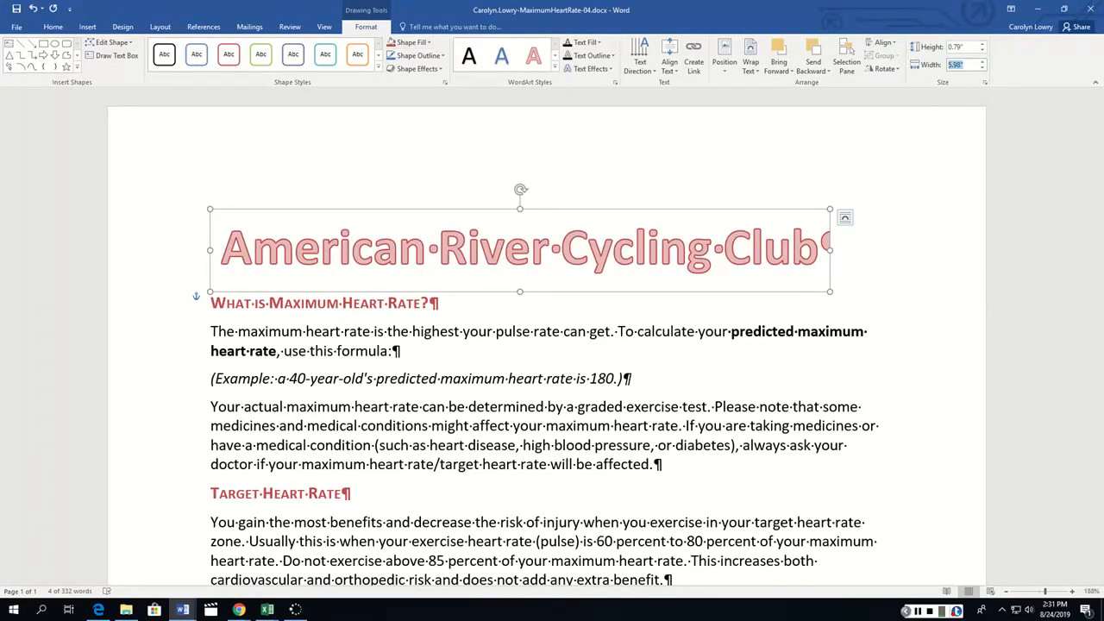
pyautogui.write('6.5')
pyautogui.press('Return')
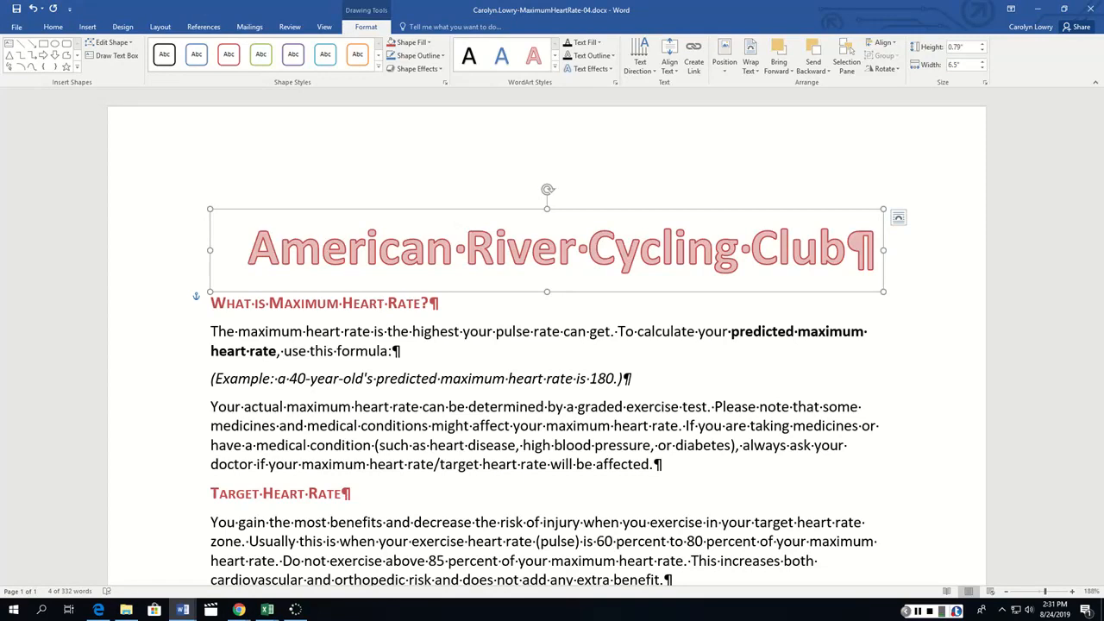
# - In the title WordArt's advanced layout options, set the horizontal alignment to Centered relative to Margin
pyautogui.click(724, 60)
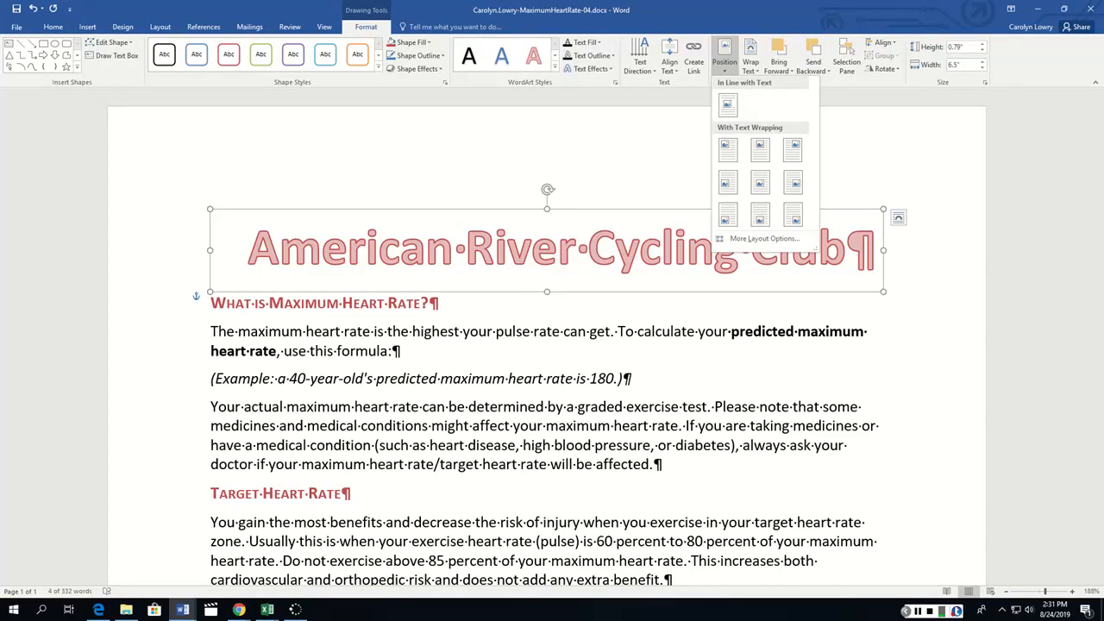
pyautogui.click(763, 239)
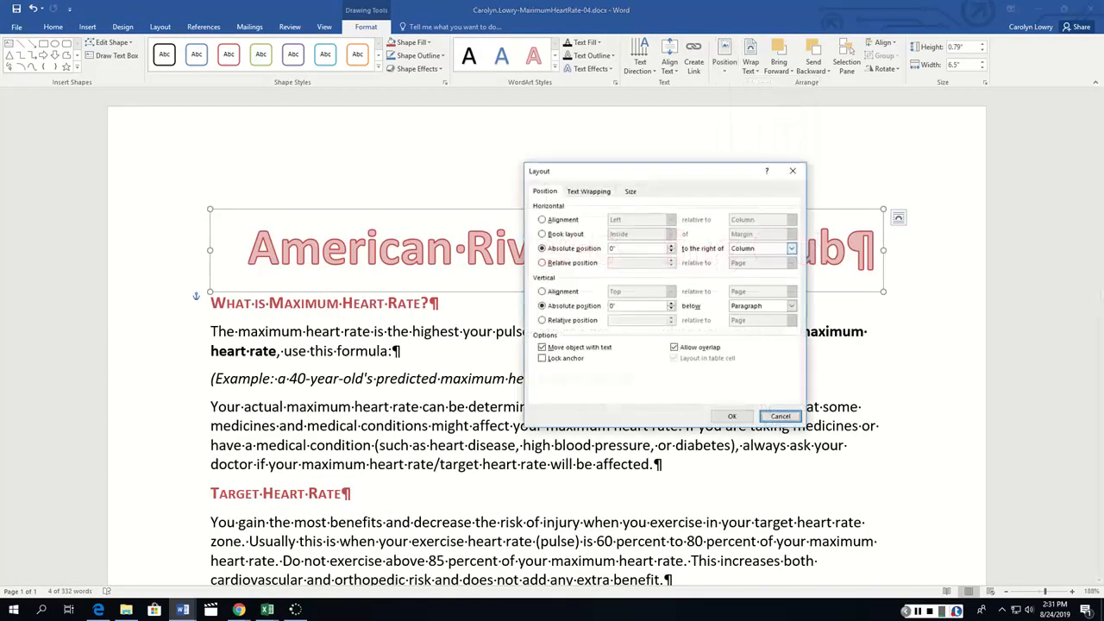
pyautogui.moveTo(622, 171); pyautogui.dragTo(719, 84)
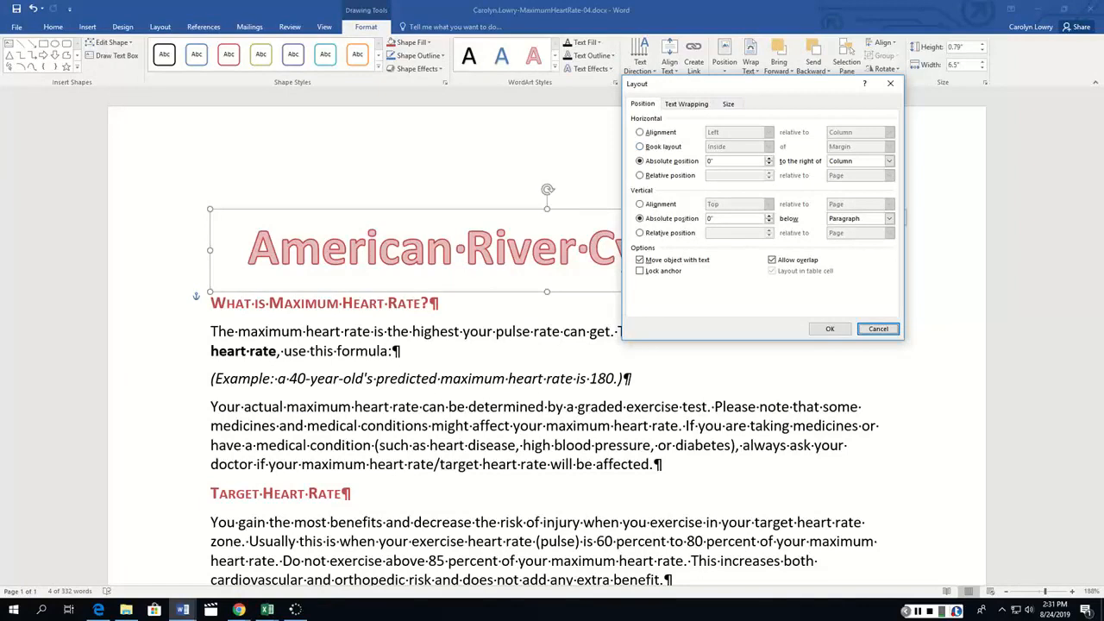
pyautogui.click(640, 132)
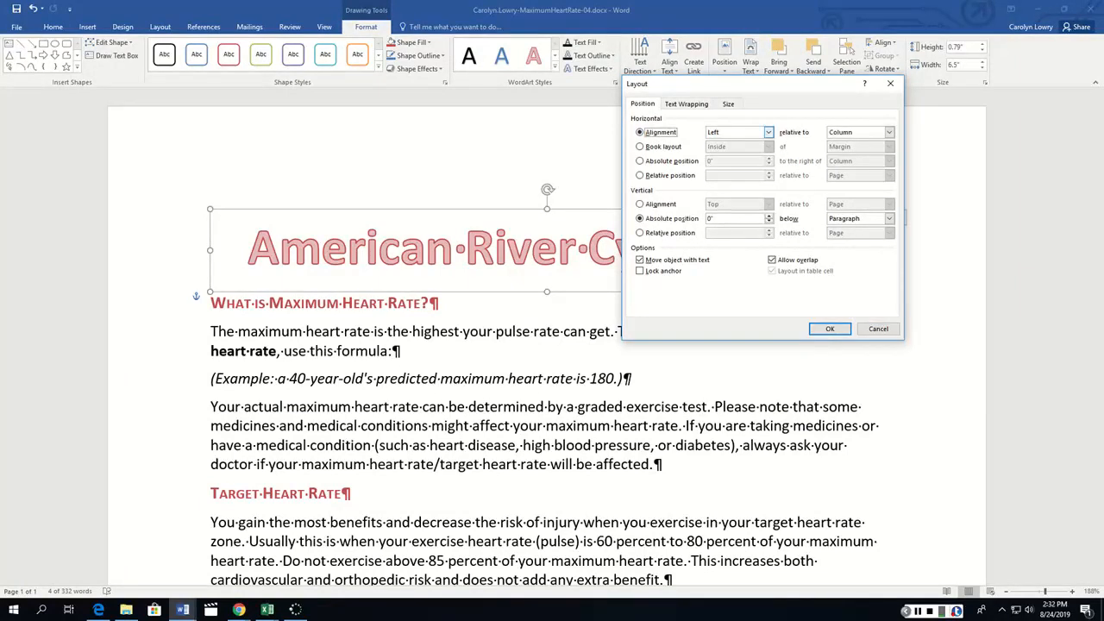
pyautogui.click(768, 132)
pyautogui.click(734, 152)
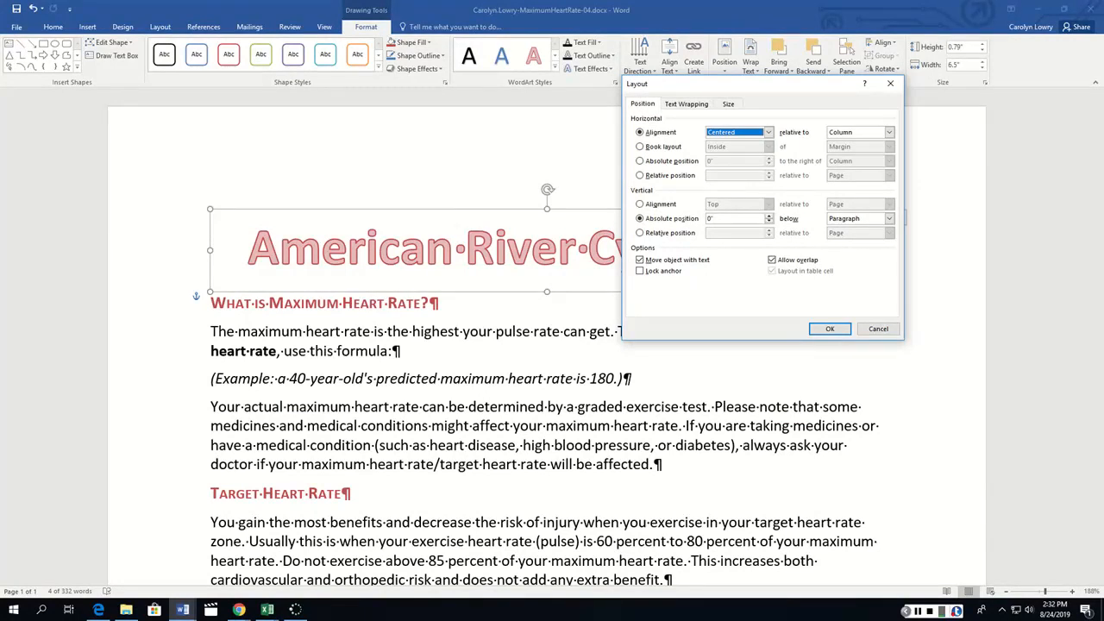
pyautogui.click(888, 132)
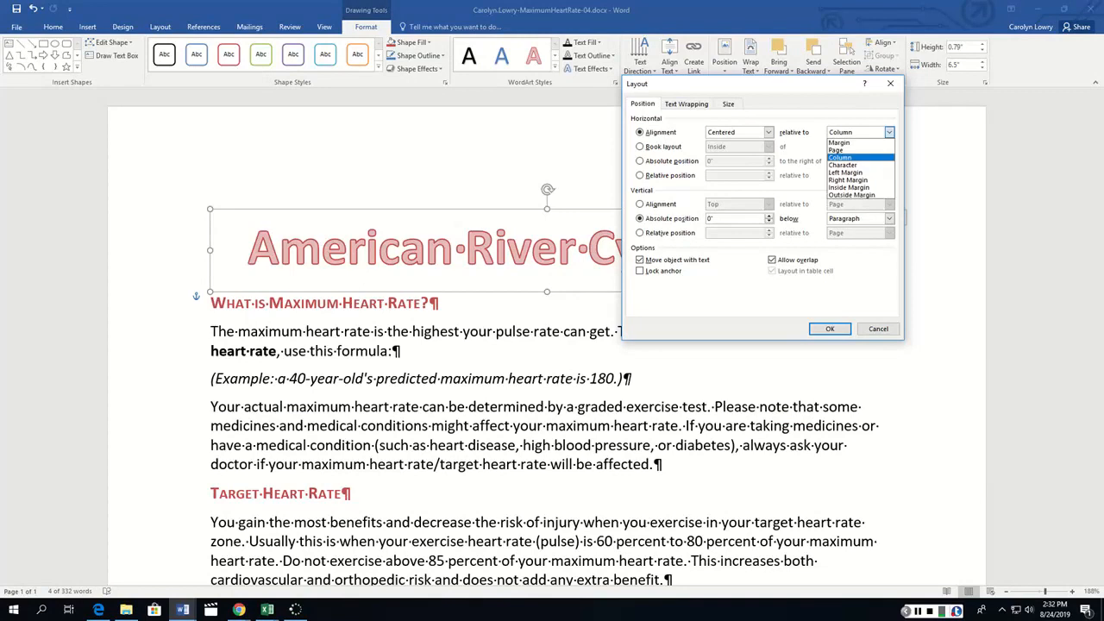
pyautogui.click(854, 141)
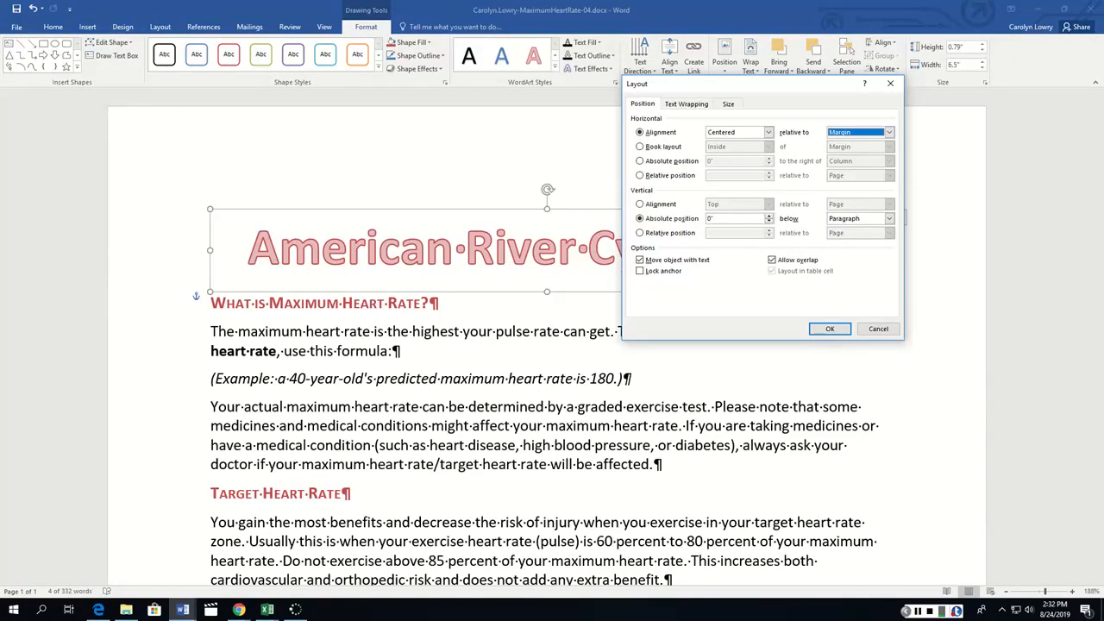
pyautogui.click(640, 161)
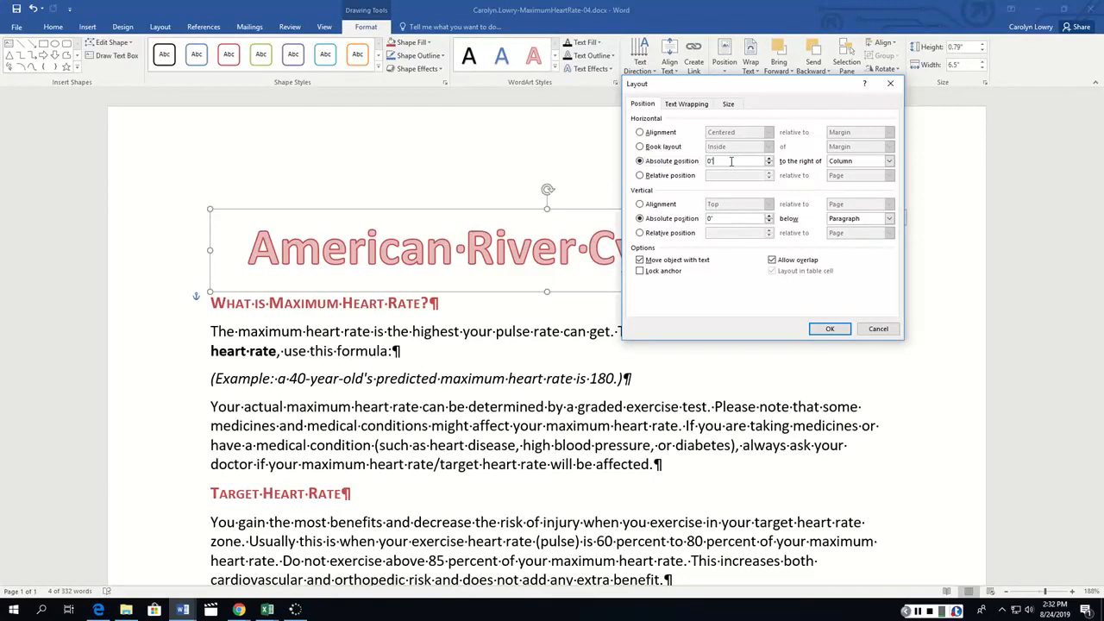
pyautogui.moveTo(732, 161); pyautogui.dragTo(707, 162)
pyautogui.write('.2')
pyautogui.click(890, 162)
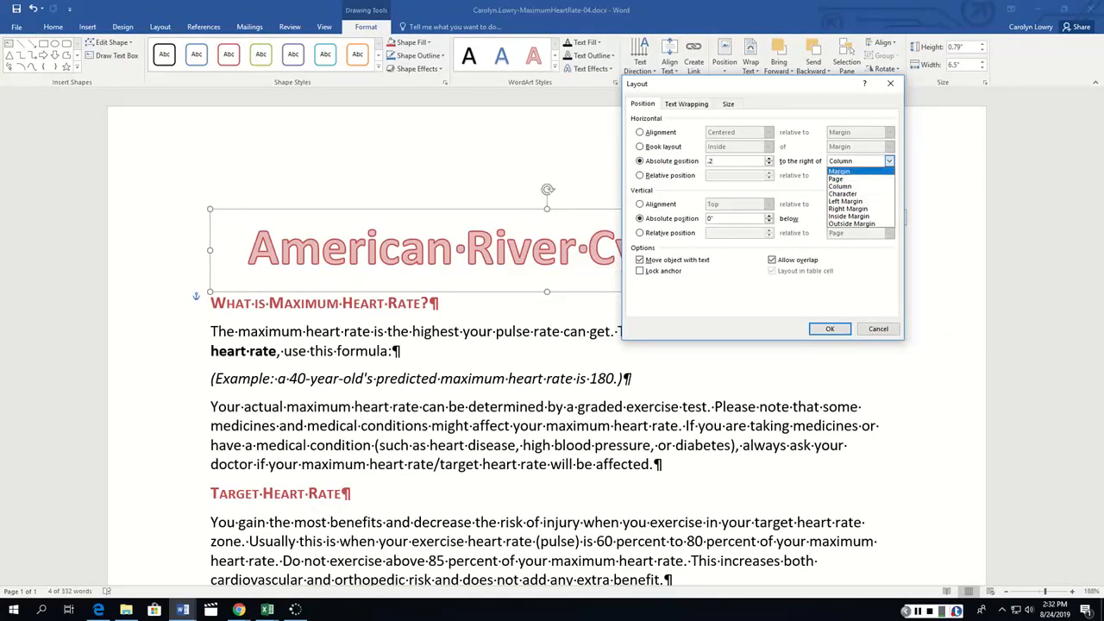
pyautogui.click(850, 178)
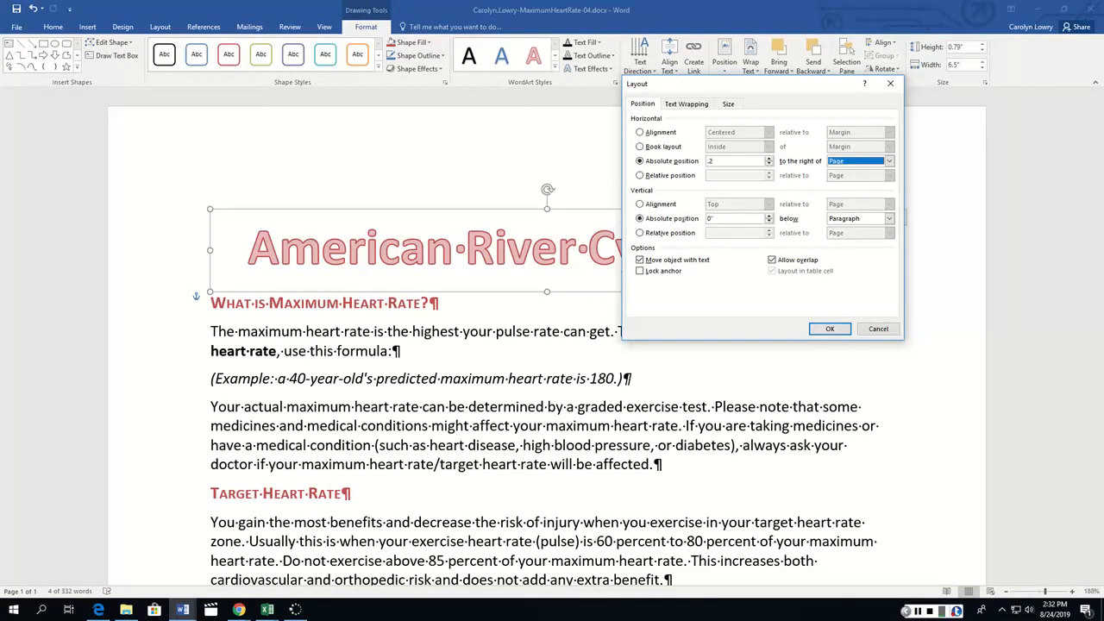
pyautogui.click(917, 611)
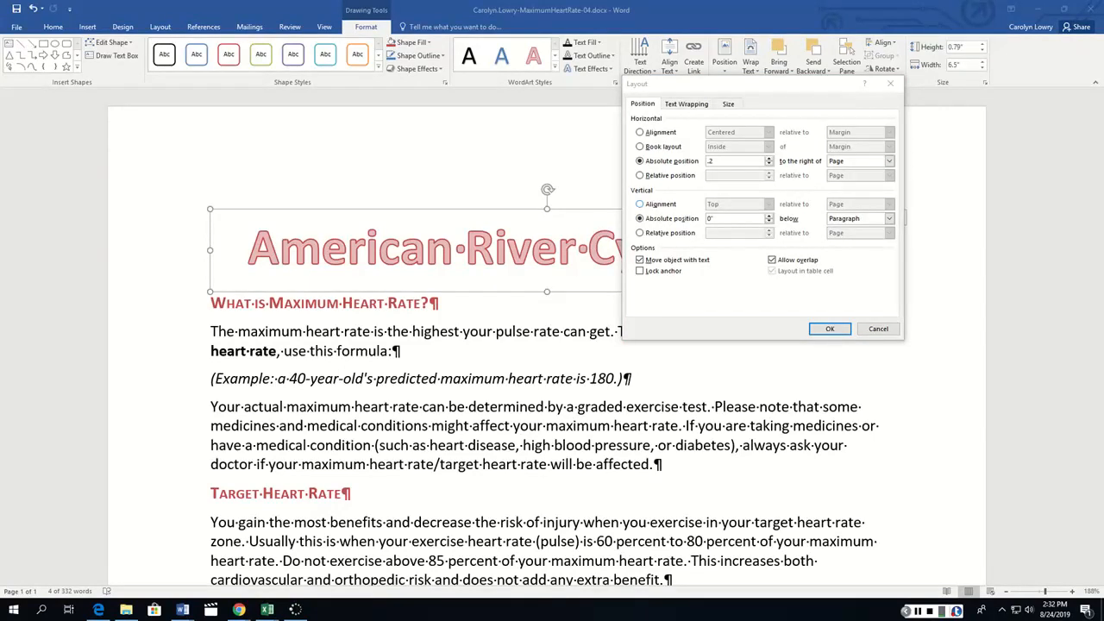
pyautogui.click(640, 218)
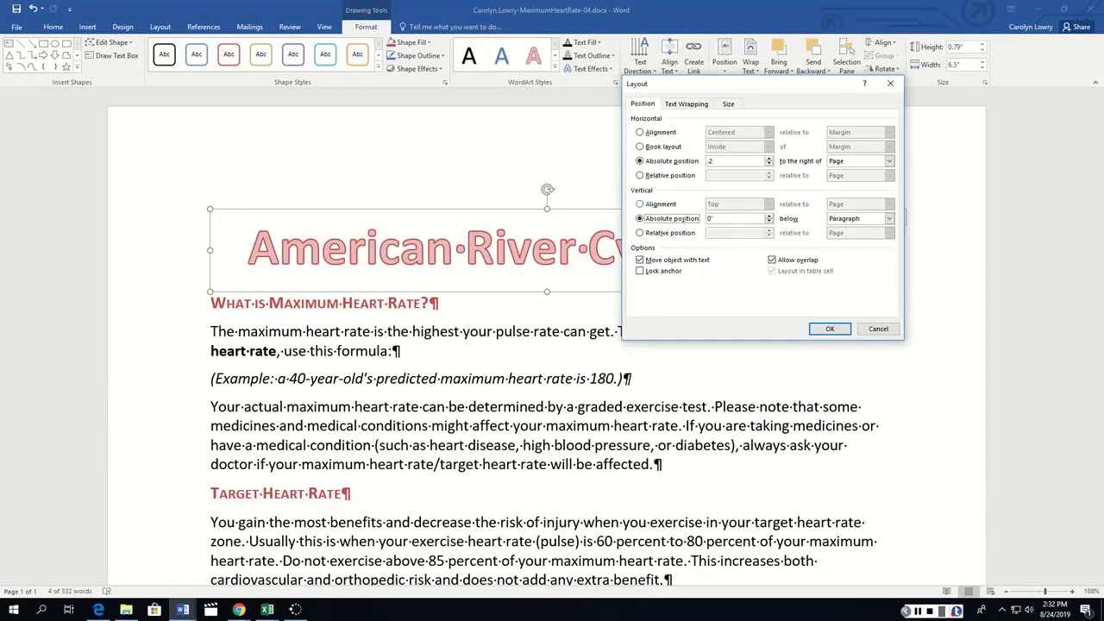
pyautogui.click(640, 205)
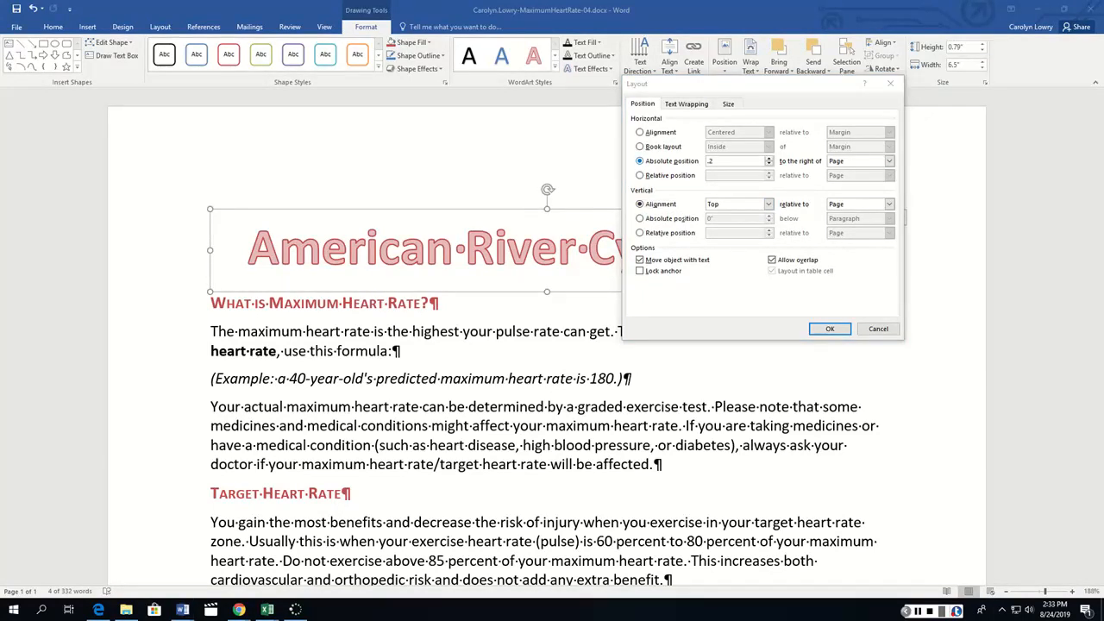
pyautogui.click(709, 161)
pyautogui.moveTo(718, 161); pyautogui.dragTo(705, 161)
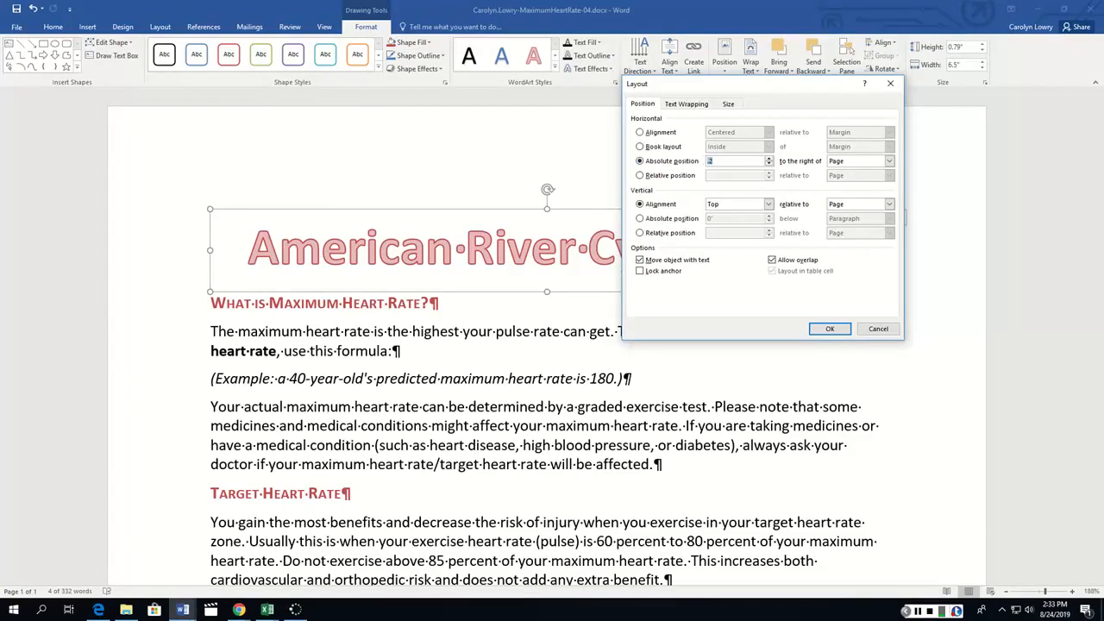
pyautogui.press('BackSpace')
# - Set the WordArt's vertical absolute position to .2" below Page and apply the layout
pyautogui.click(640, 219)
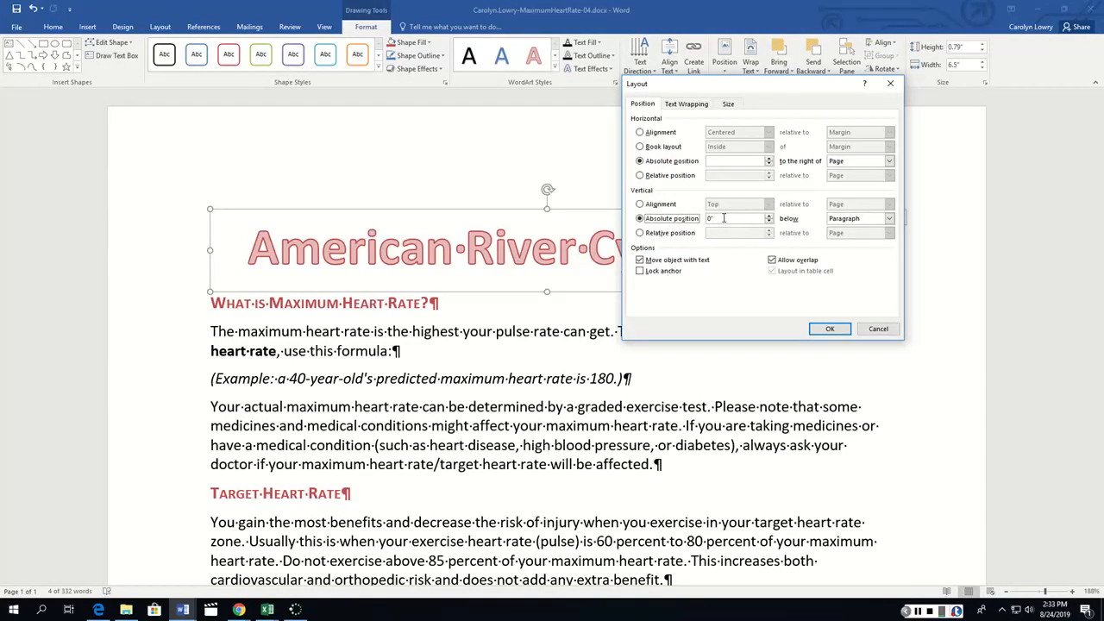
pyautogui.doubleClick(710, 218)
pyautogui.write('.2')
pyautogui.click(888, 218)
pyautogui.click(835, 236)
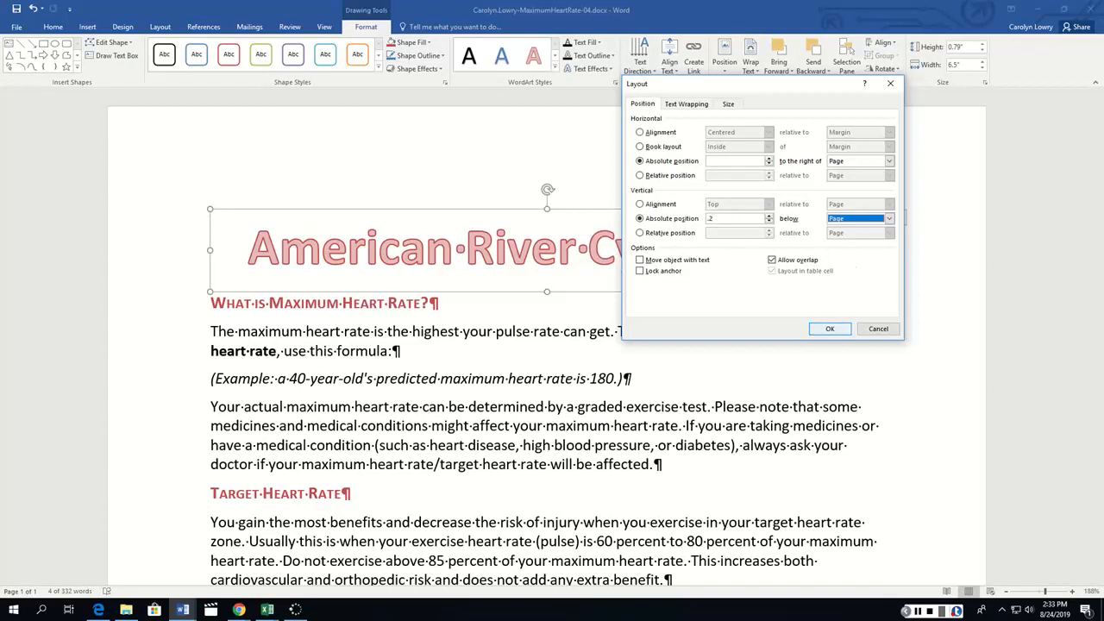
pyautogui.click(830, 329)
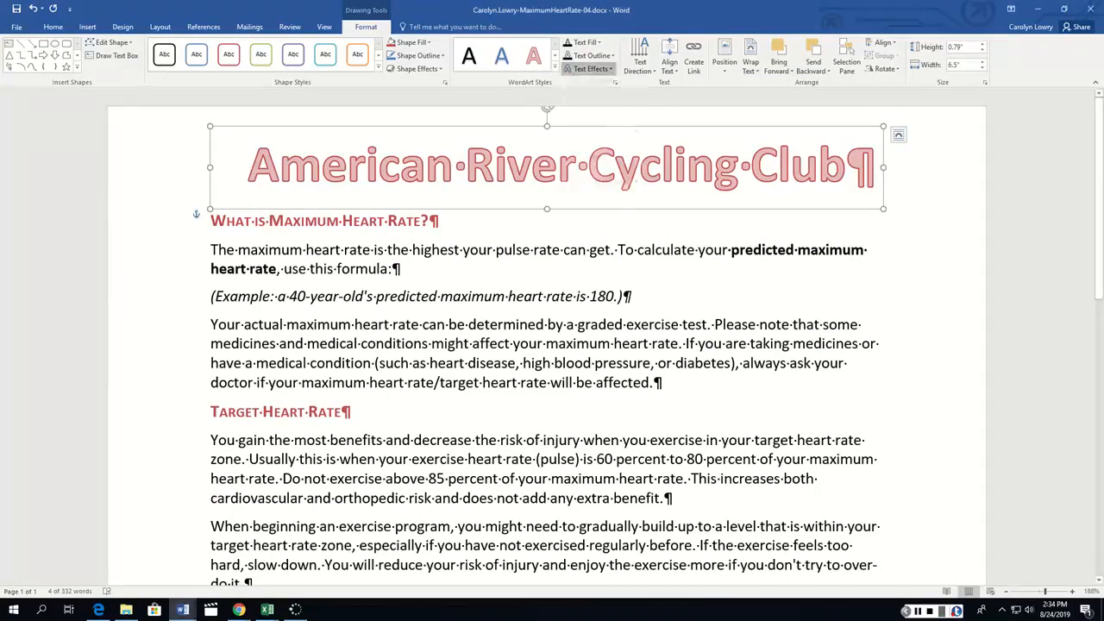
# - Apply the "Tight Reflection, touching" text effect to the title WordArt
pyautogui.click(590, 68)
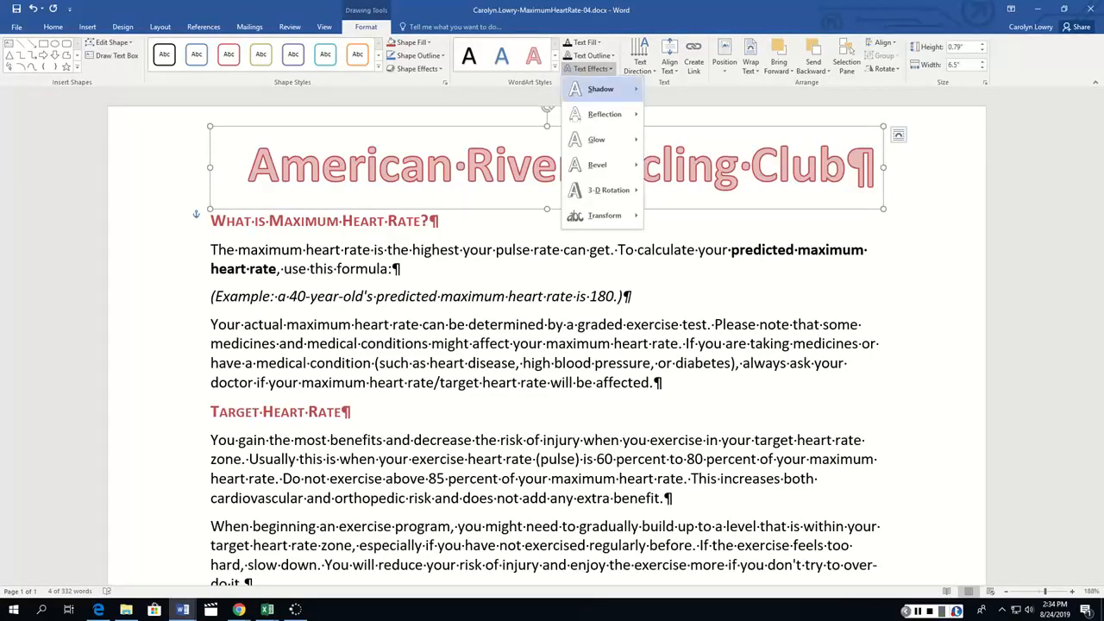
pyautogui.moveTo(604, 114)
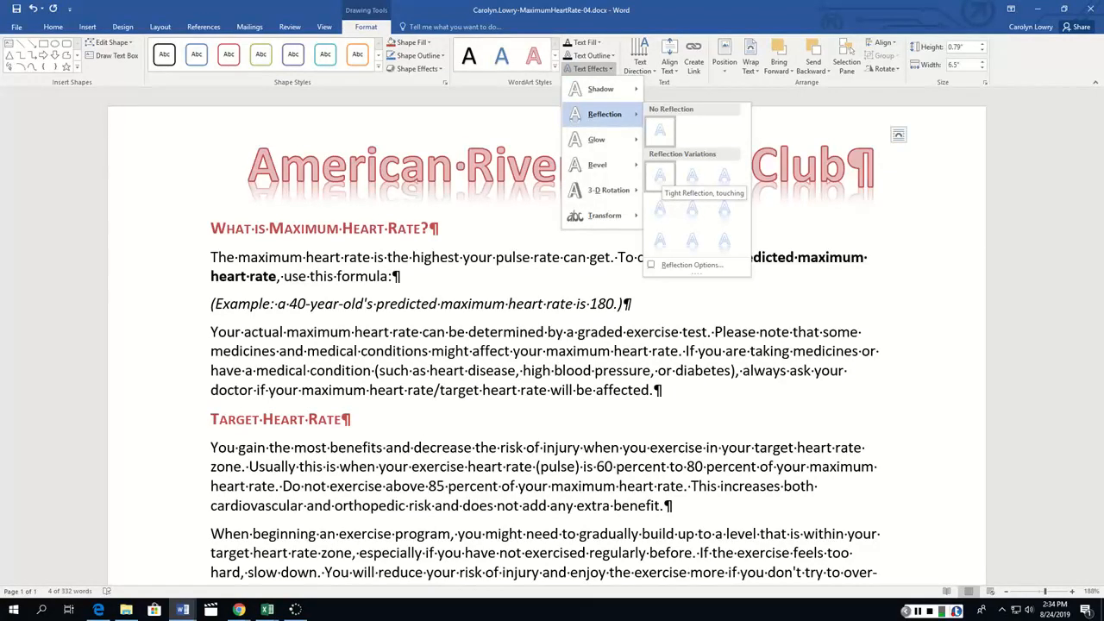
pyautogui.click(660, 176)
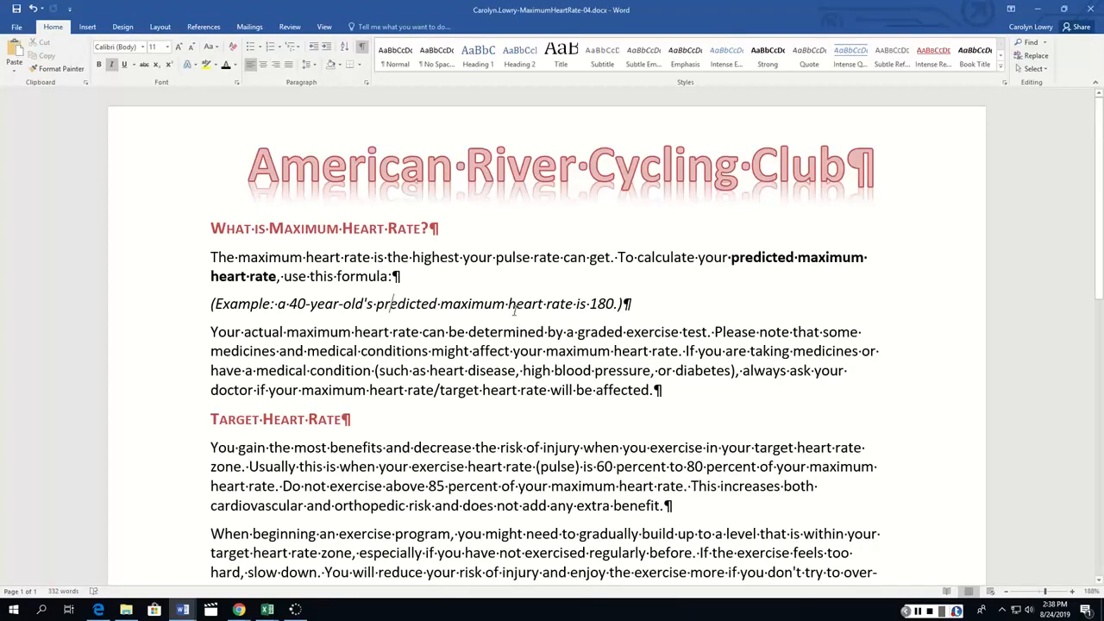
# - Convert the tabbed heart rate list from the Age heading row through age 70 to a three-column table, separated at tabs, with AutoFit to contents
pyautogui.scroll(-10, 515, 313)
pyautogui.scroll(5, 544, 299)
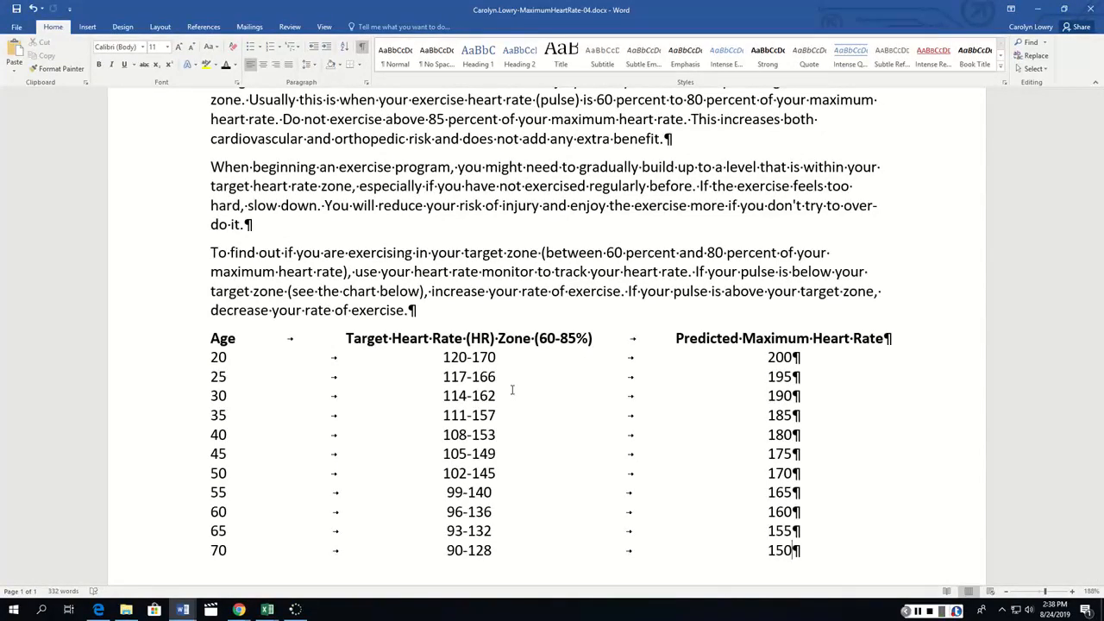
pyautogui.scroll(-1, 542, 407)
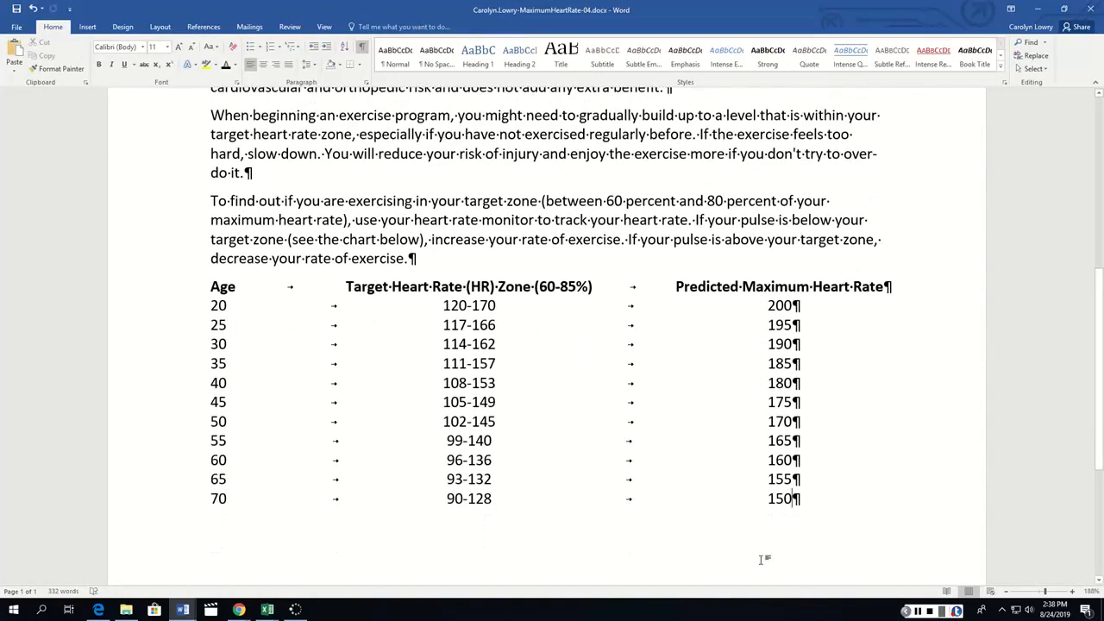
pyautogui.moveTo(811, 501); pyautogui.dragTo(195, 290)
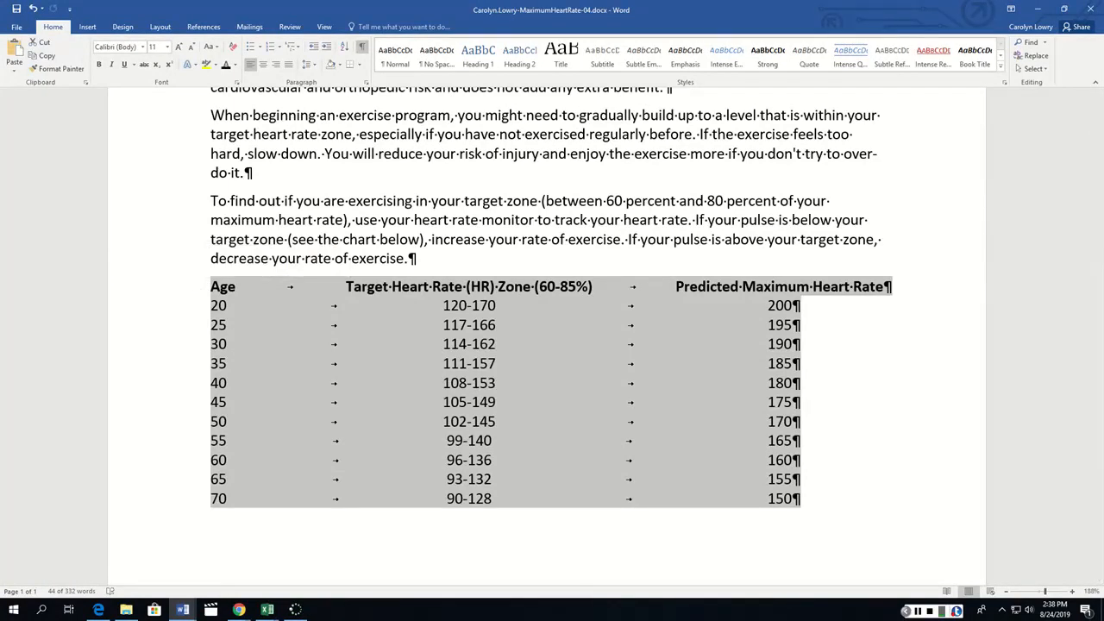
pyautogui.click(87, 26)
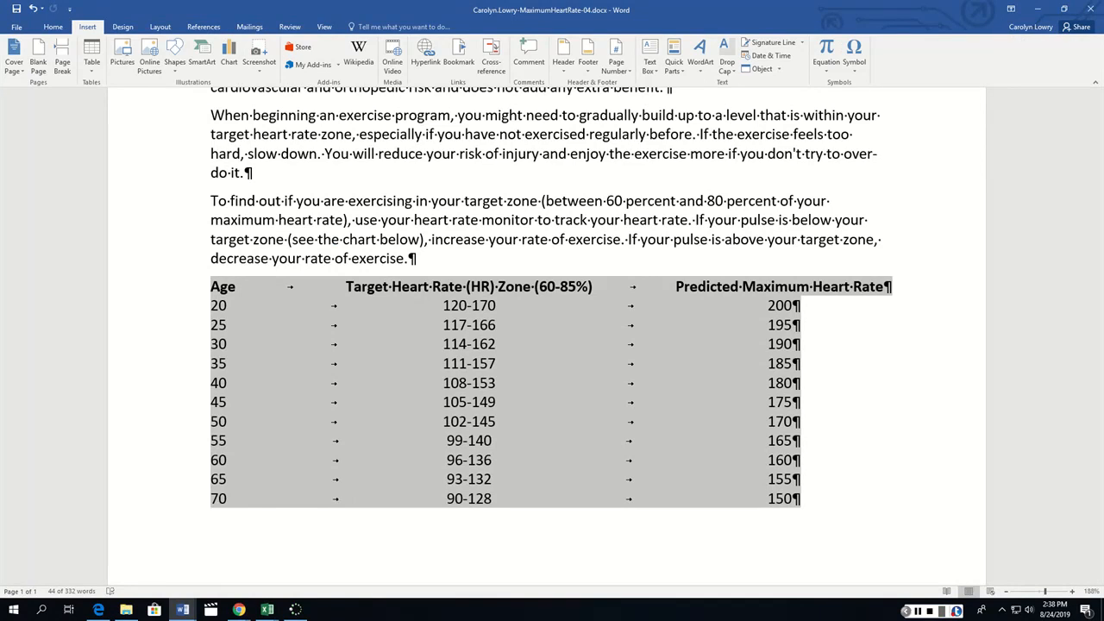
pyautogui.click(92, 60)
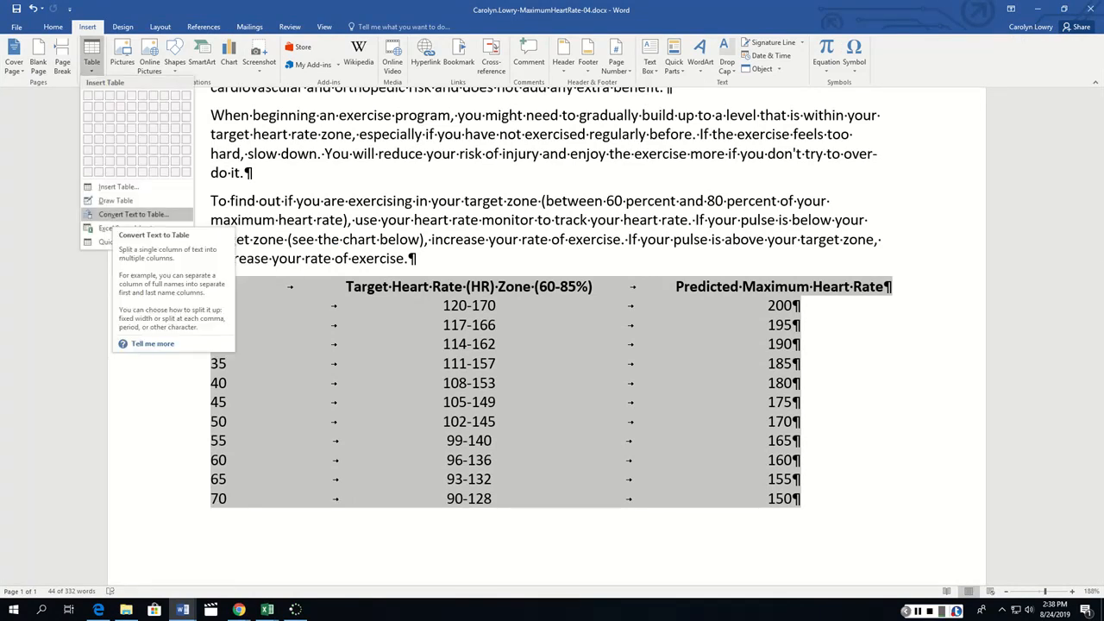
pyautogui.click(129, 214)
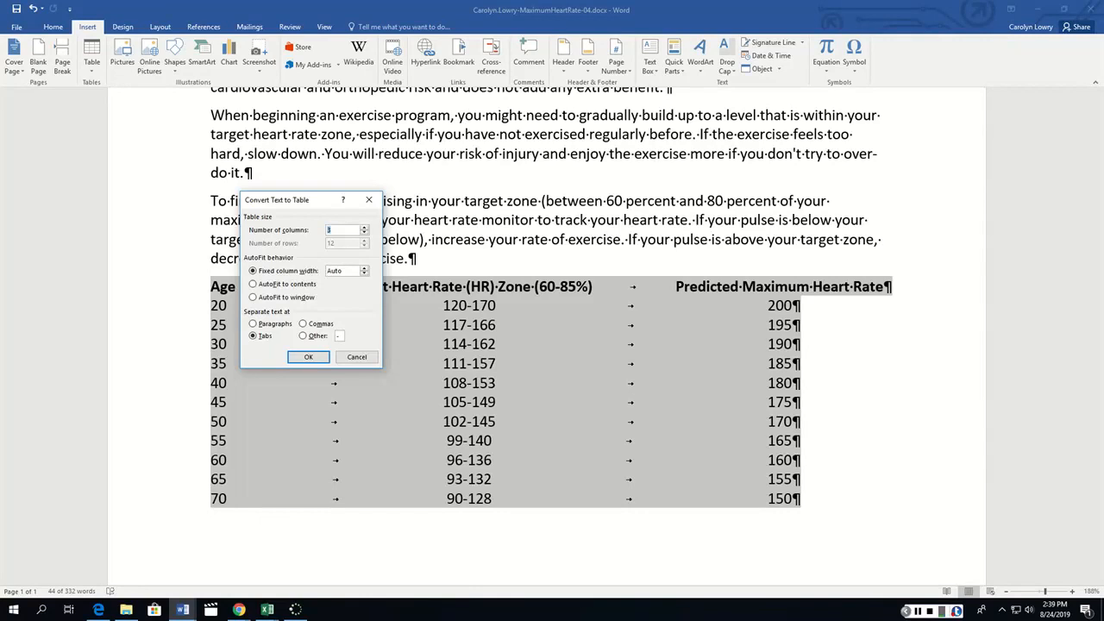
pyautogui.moveTo(285, 199); pyautogui.dragTo(594, 173)
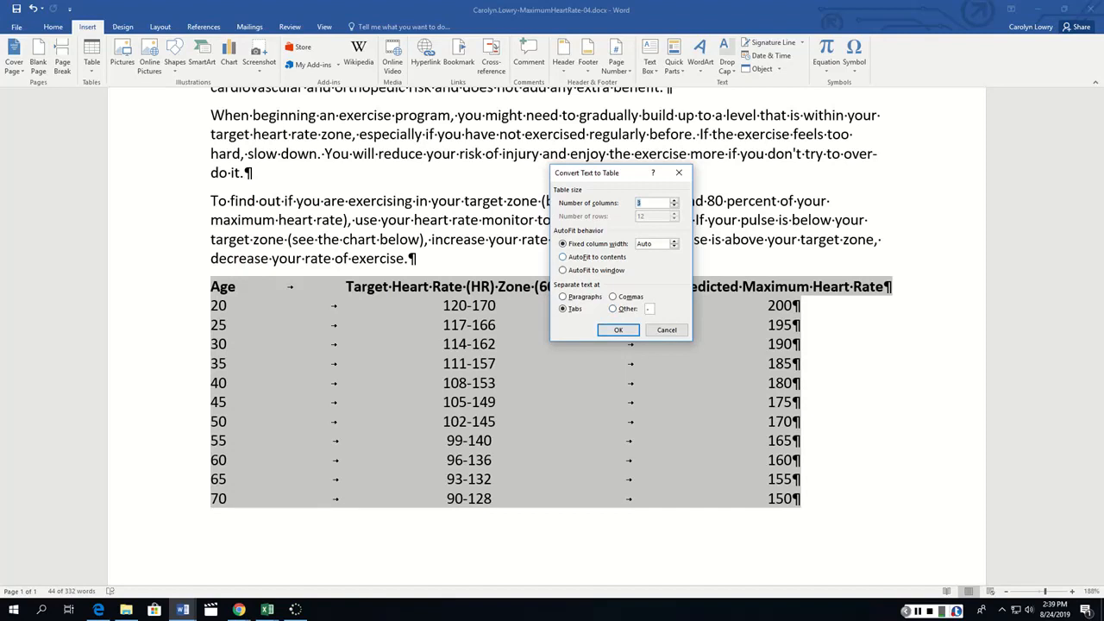
pyautogui.click(563, 257)
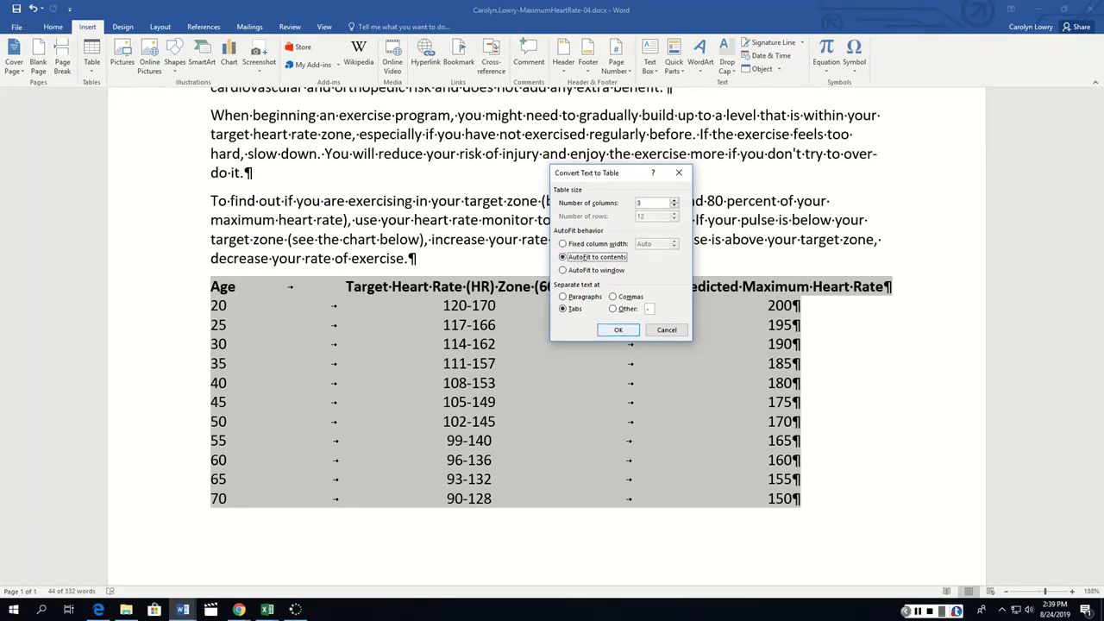
pyautogui.click(618, 330)
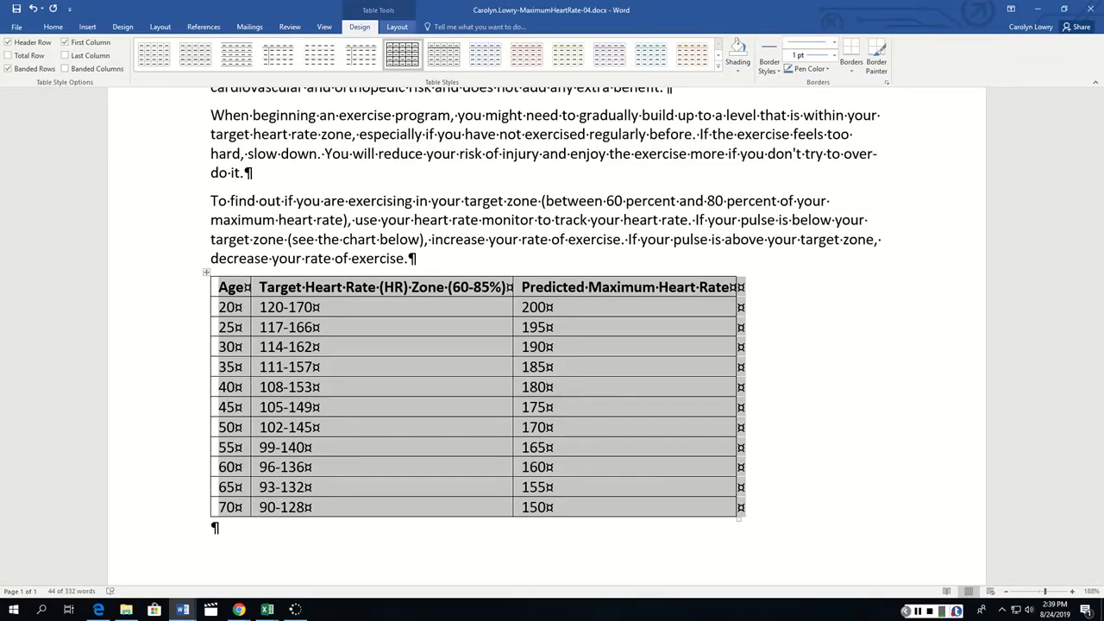
# - Turn off the First Column style option for the heart rate table
pyautogui.click(397, 27)
pyautogui.click(360, 27)
pyautogui.click(64, 42)
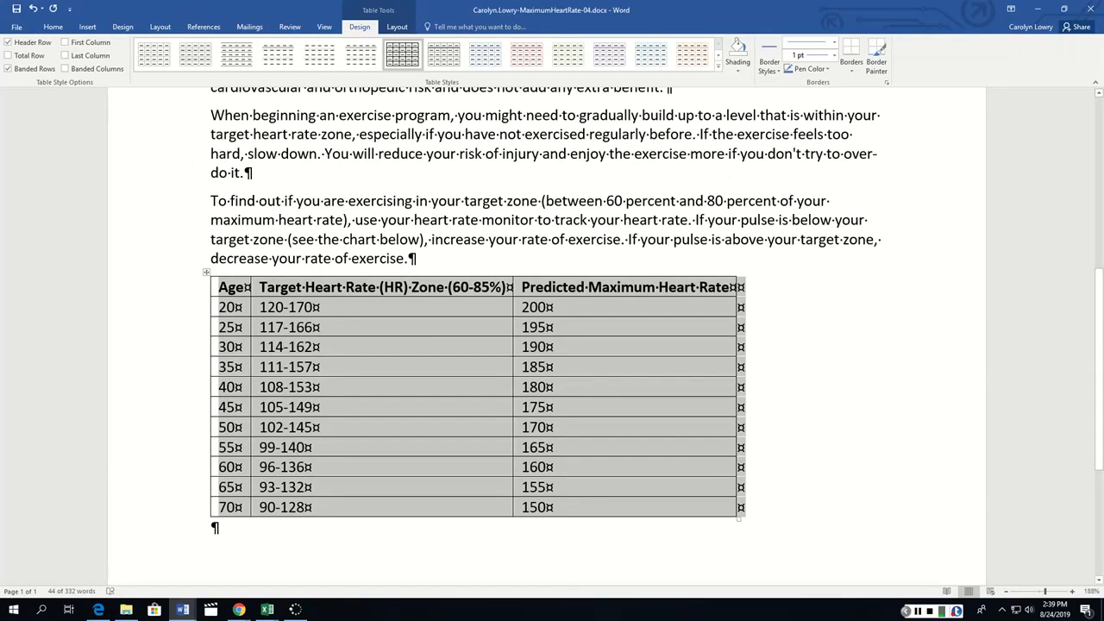
# - Apply the Grid Table 4 - Accent 2 style to the heart rate table
pyautogui.click(718, 65)
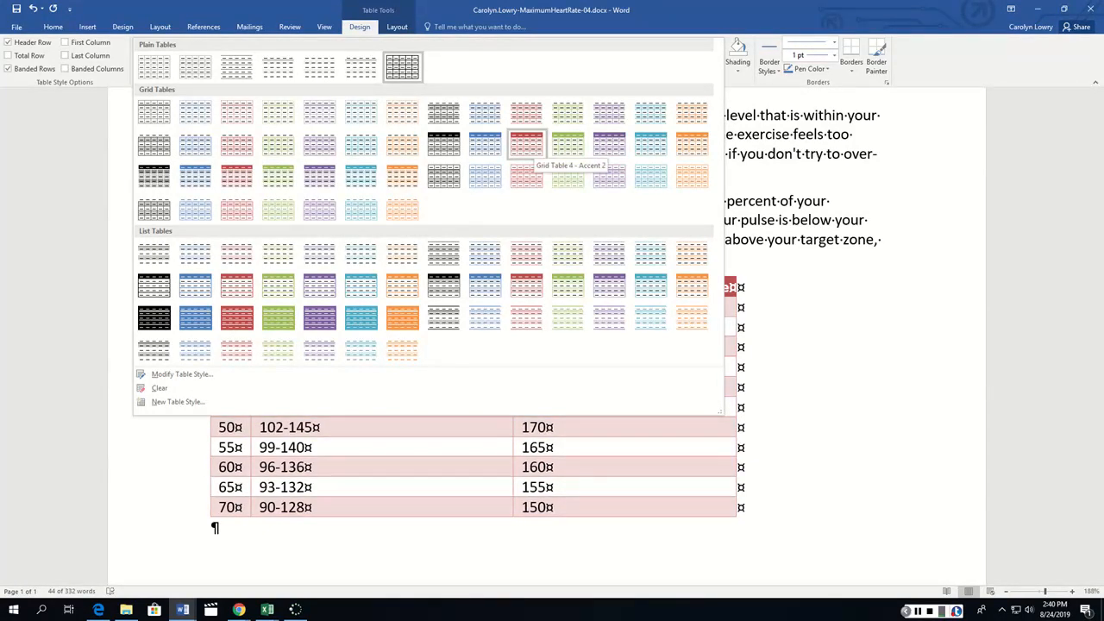
pyautogui.click(527, 143)
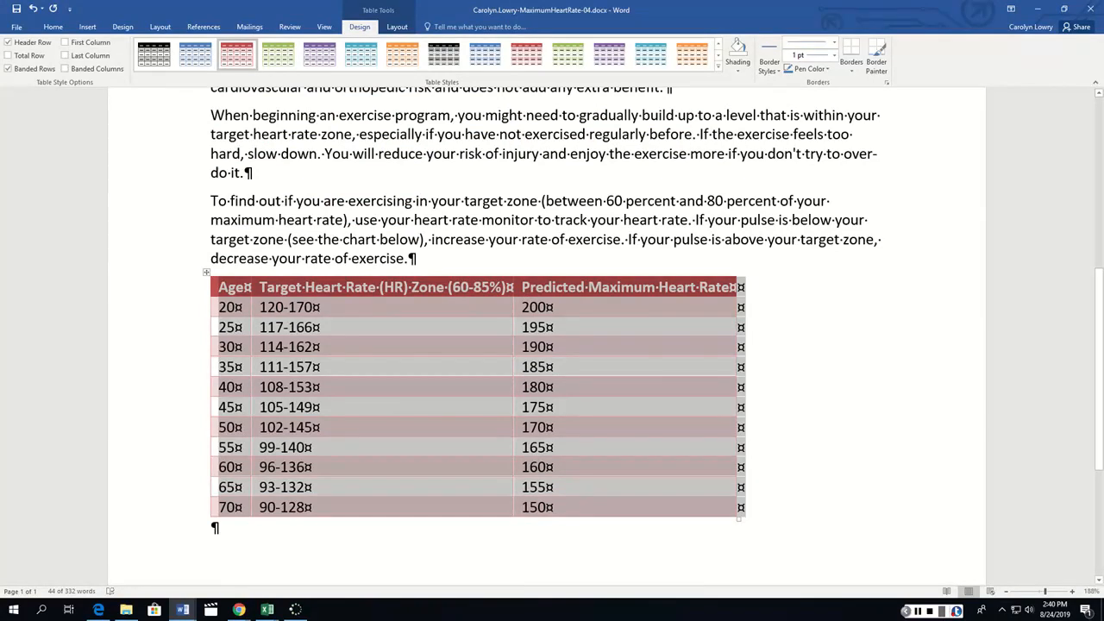
# - Split the second and third column headings onto two lines, starting the second lines with "Zone (60-85%)" and "Heart Rate"
pyautogui.click(413, 288)
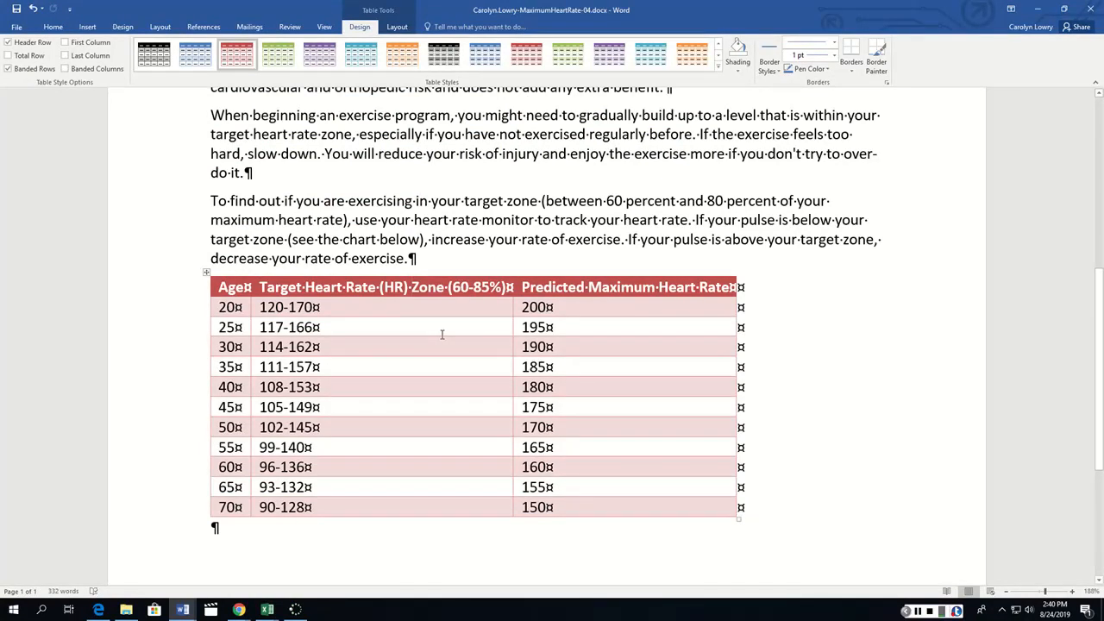
pyautogui.press('BackSpace')
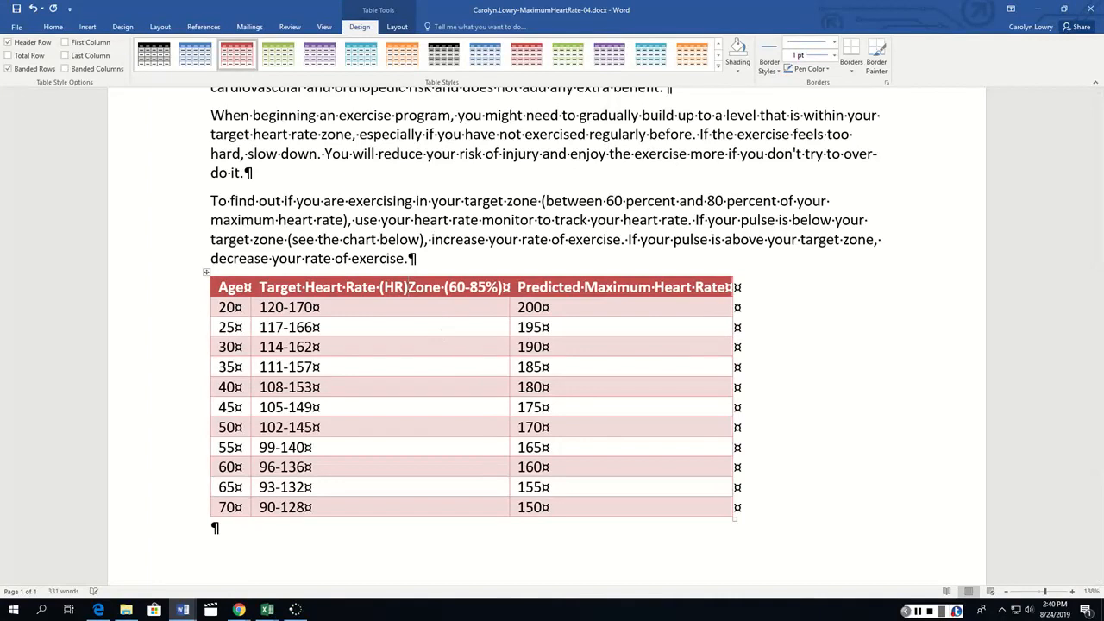
pyautogui.press('Return')
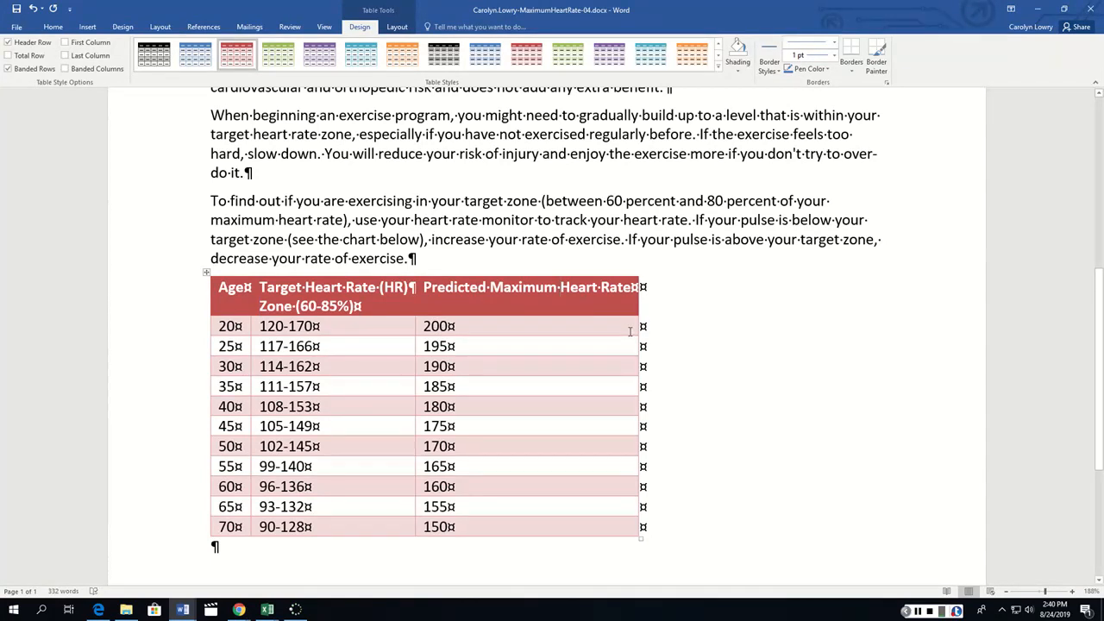
pyautogui.moveTo(638, 332); pyautogui.dragTo(565, 332)
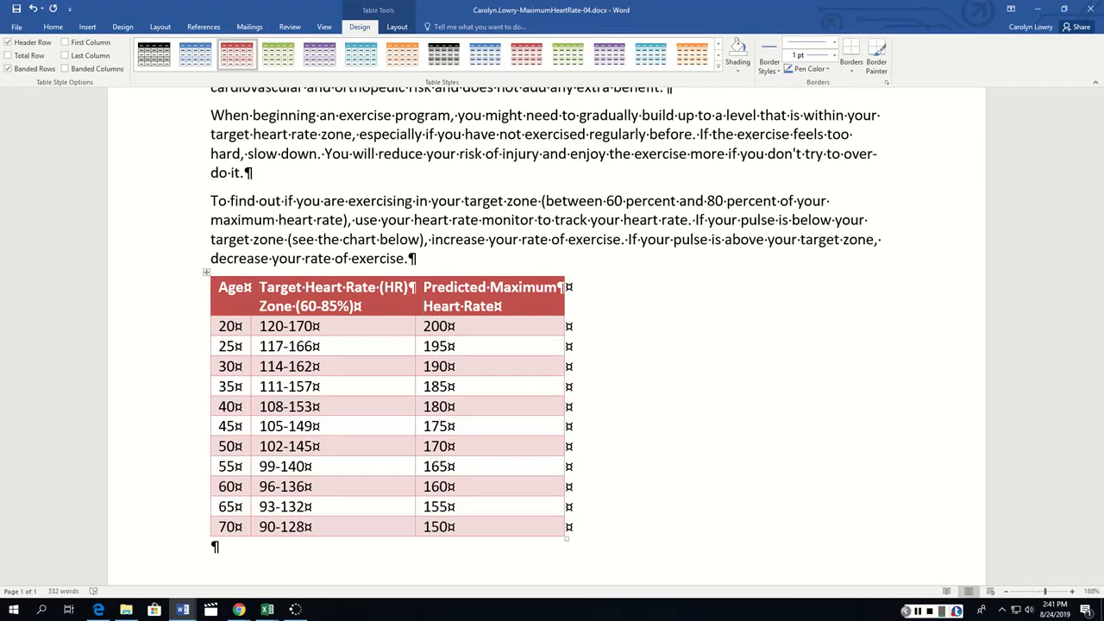
# - Apply Align Center to the text in all cells of the heart rate table
pyautogui.click(205, 274)
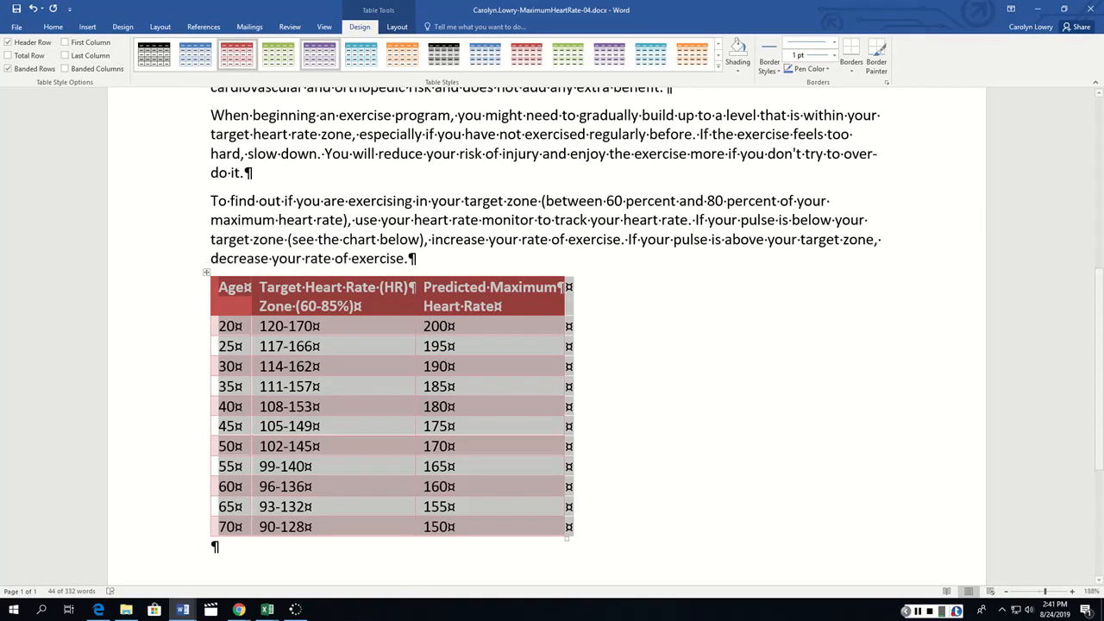
pyautogui.click(397, 27)
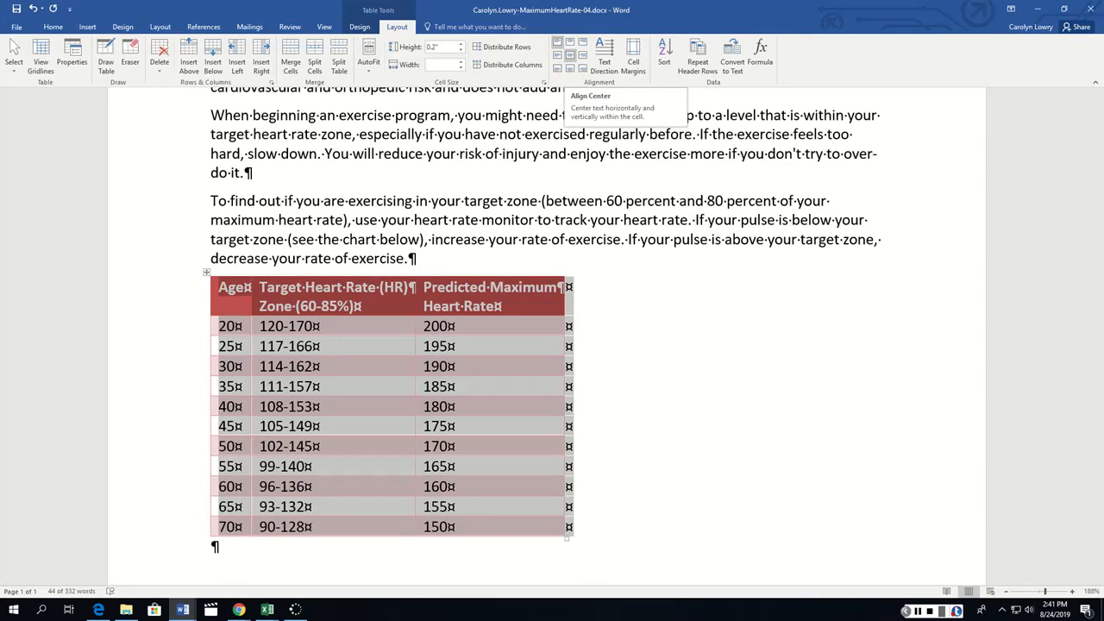
pyautogui.click(571, 54)
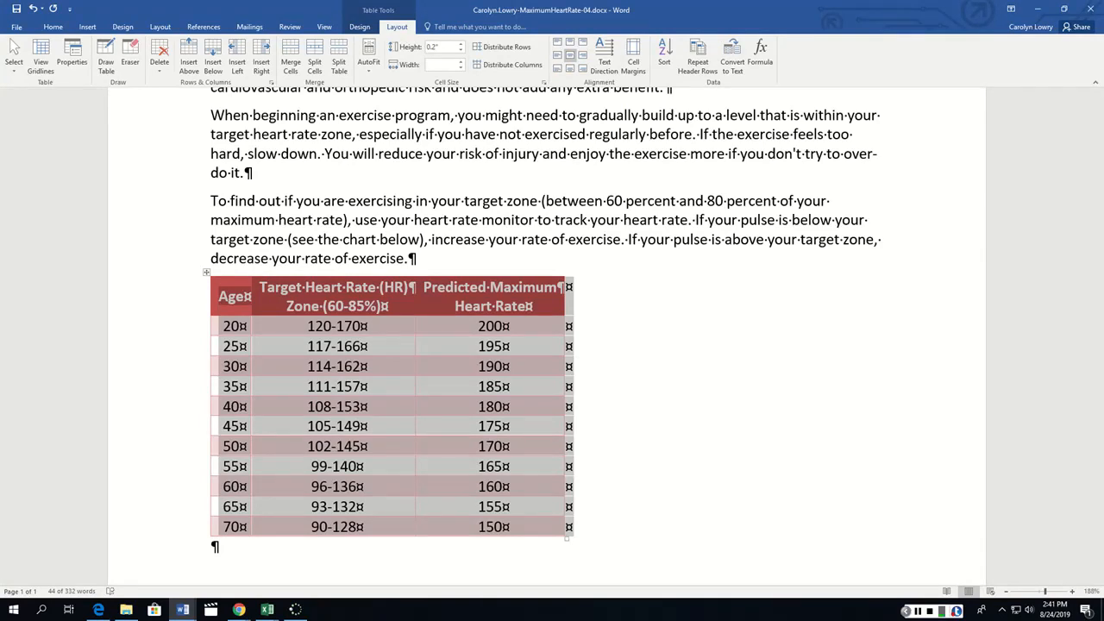
pyautogui.click(918, 611)
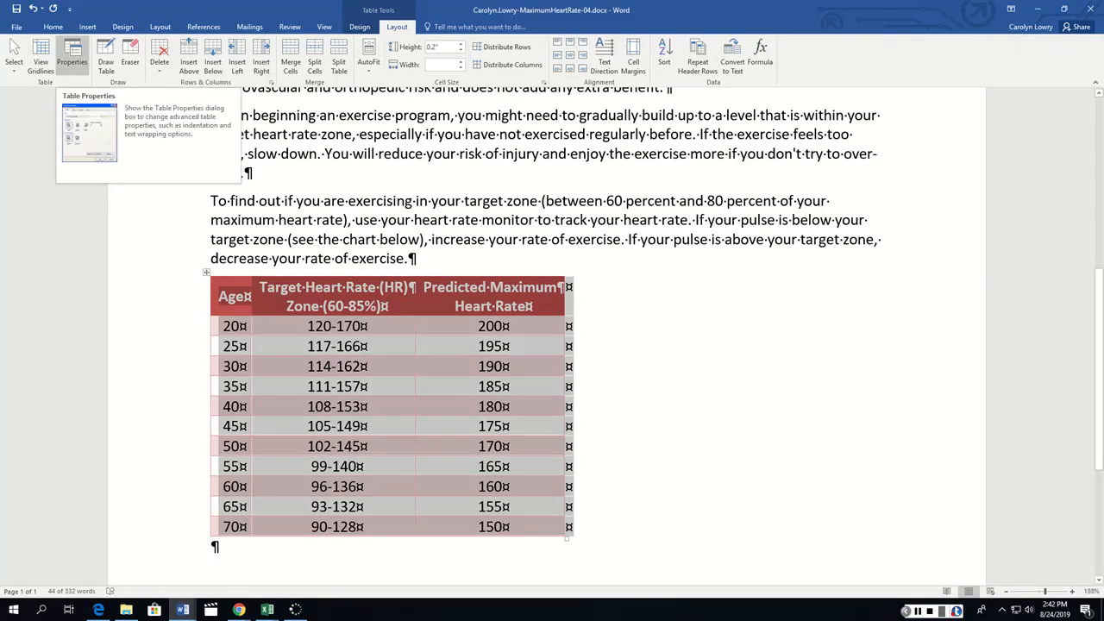
# - Center the heart rate table horizontally on the page through its table properties
pyautogui.click(71, 56)
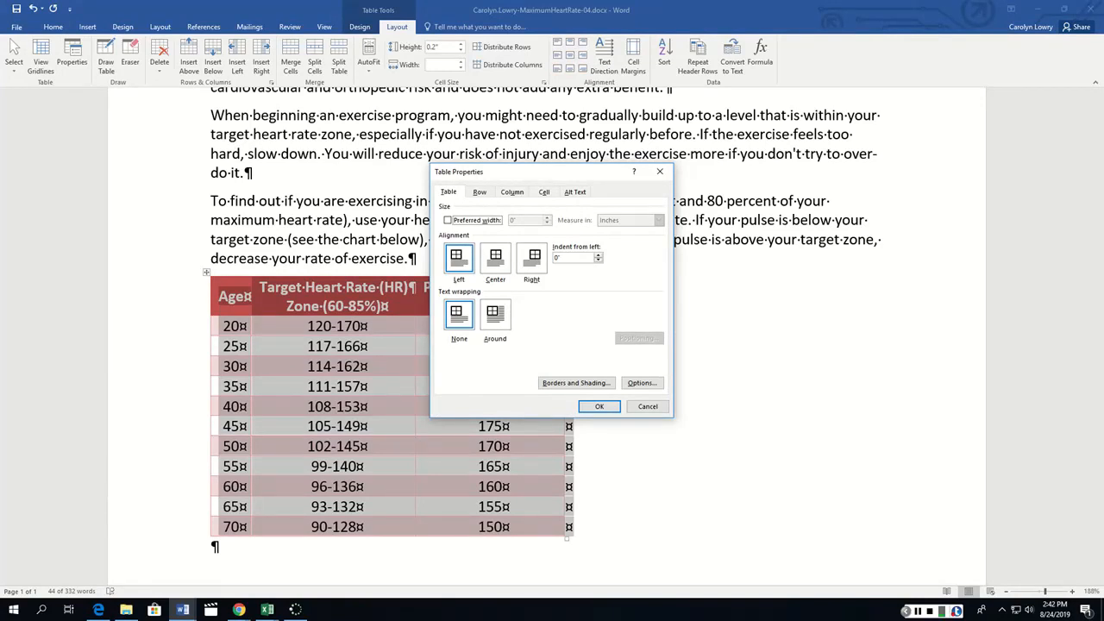
pyautogui.hotkey('shift', 'Tab')
pyautogui.hotkey('alt', 'c')
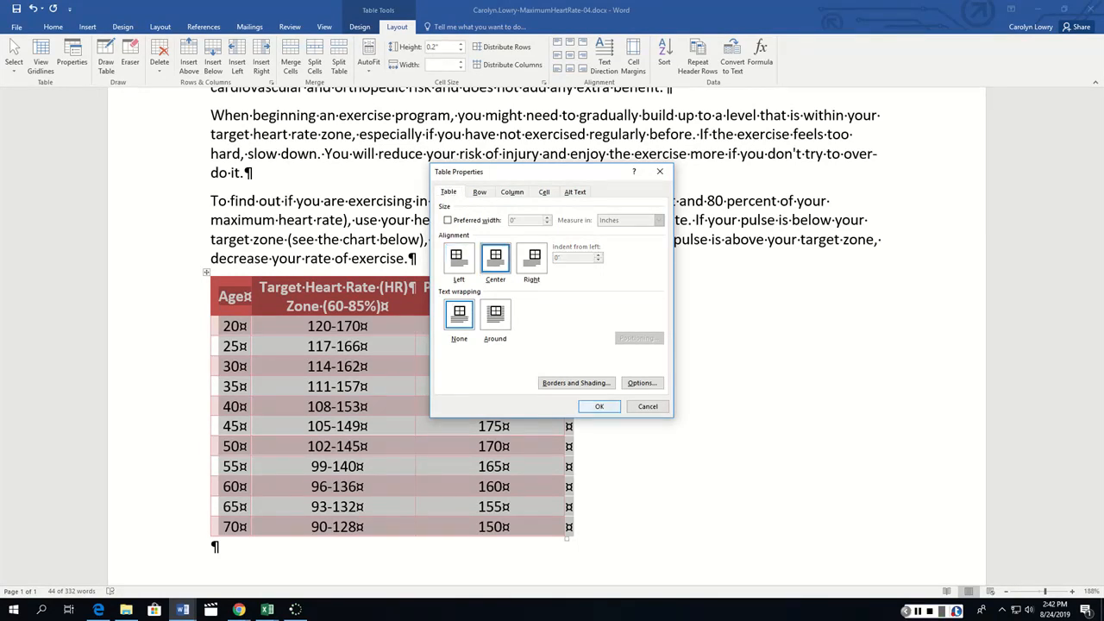
pyautogui.press('Return')
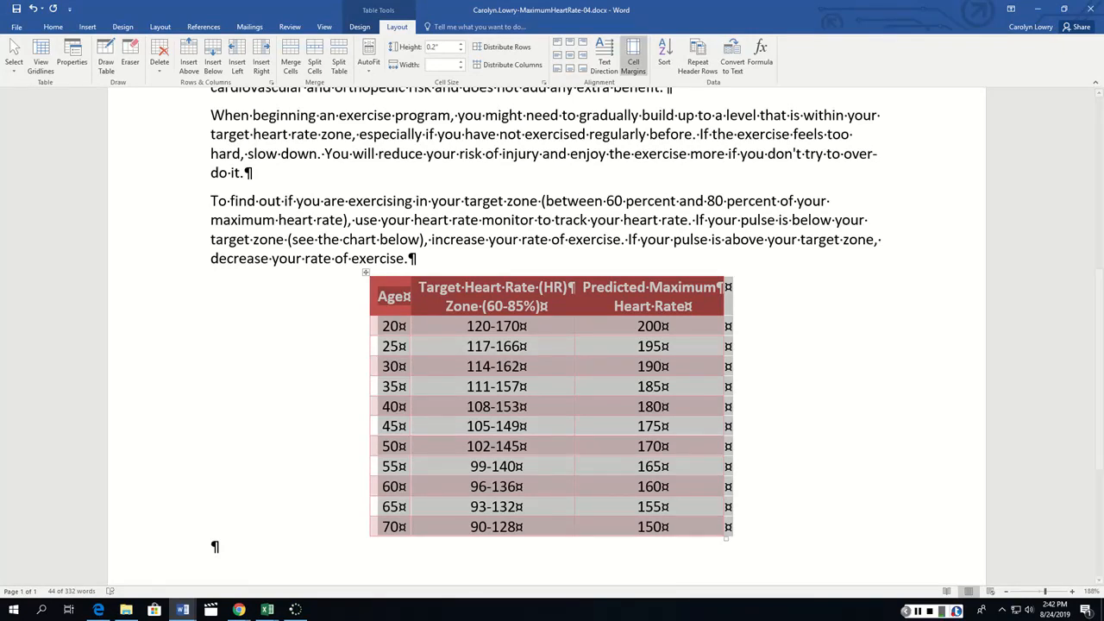
# - Set the table's default cell margins to .03" for top and bottom and .1" for left and right
pyautogui.click(633, 57)
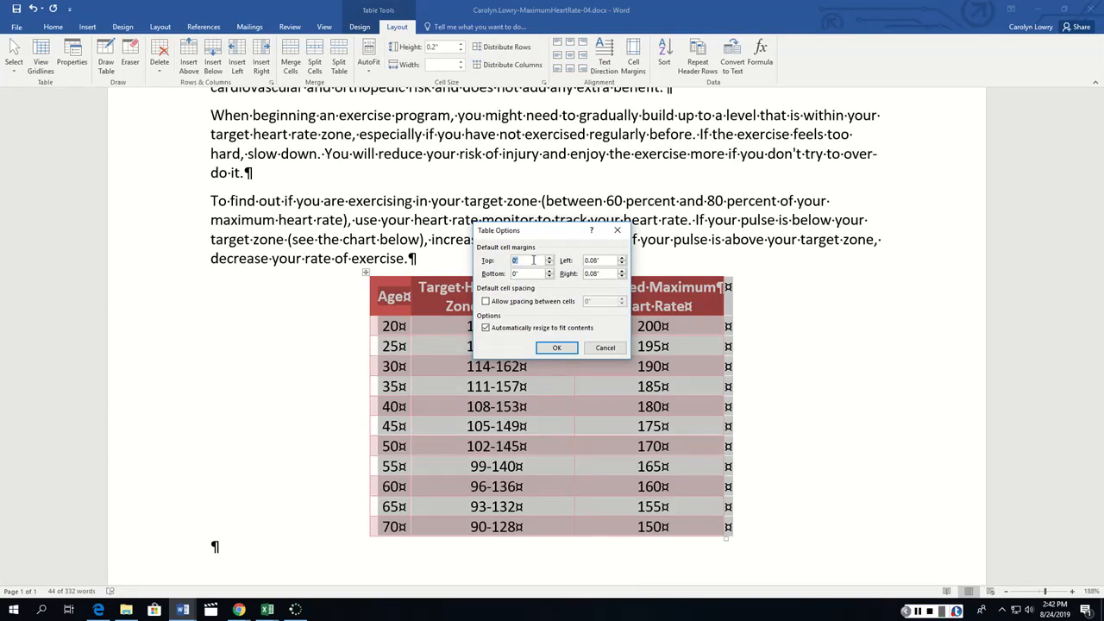
pyautogui.write('.03')
pyautogui.press('Tab')
pyautogui.write('.03')
pyautogui.press('Tab')
pyautogui.write('.1')
pyautogui.press('Tab')
pyautogui.write('.1')
pyautogui.press('Tab')
pyautogui.press('Return')
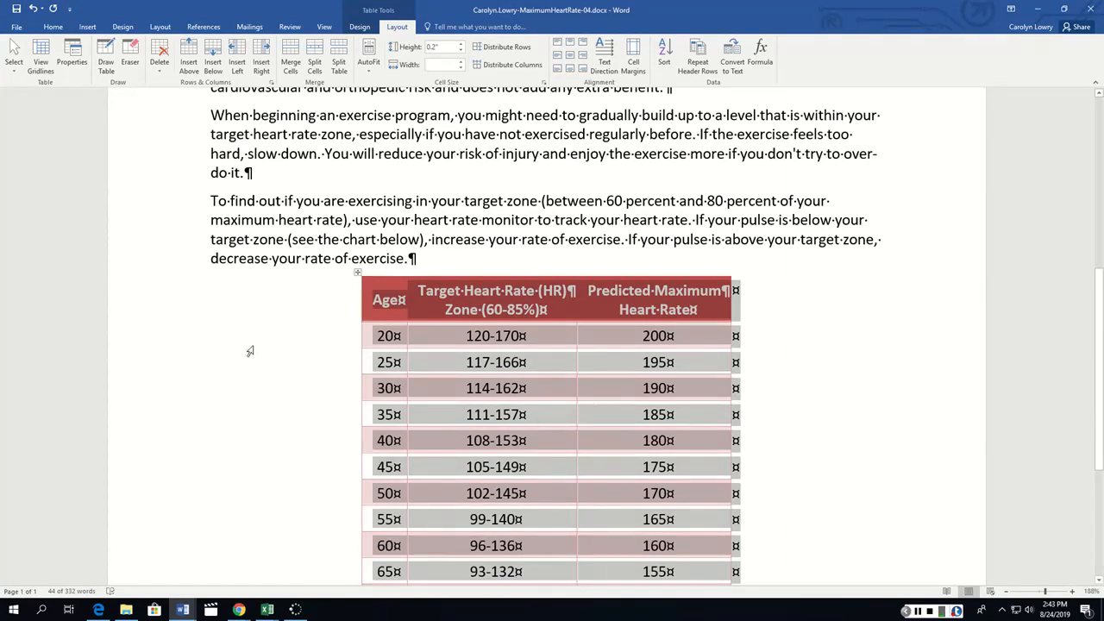
# - Open the SmartArt graphic chooser with the insertion point at the end of the italic "(Example: a 40-year-old's...)" paragraph
pyautogui.click(235, 252)
pyautogui.scroll(5, 235, 252)
pyautogui.scroll(1, 235, 252)
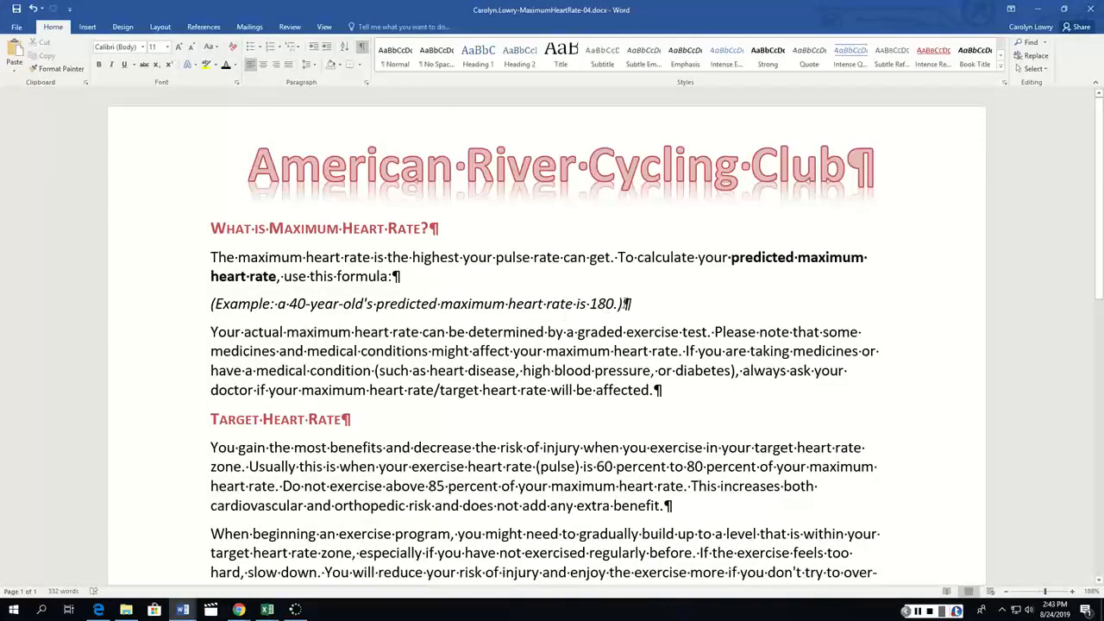
pyautogui.click(630, 306)
pyautogui.click(87, 27)
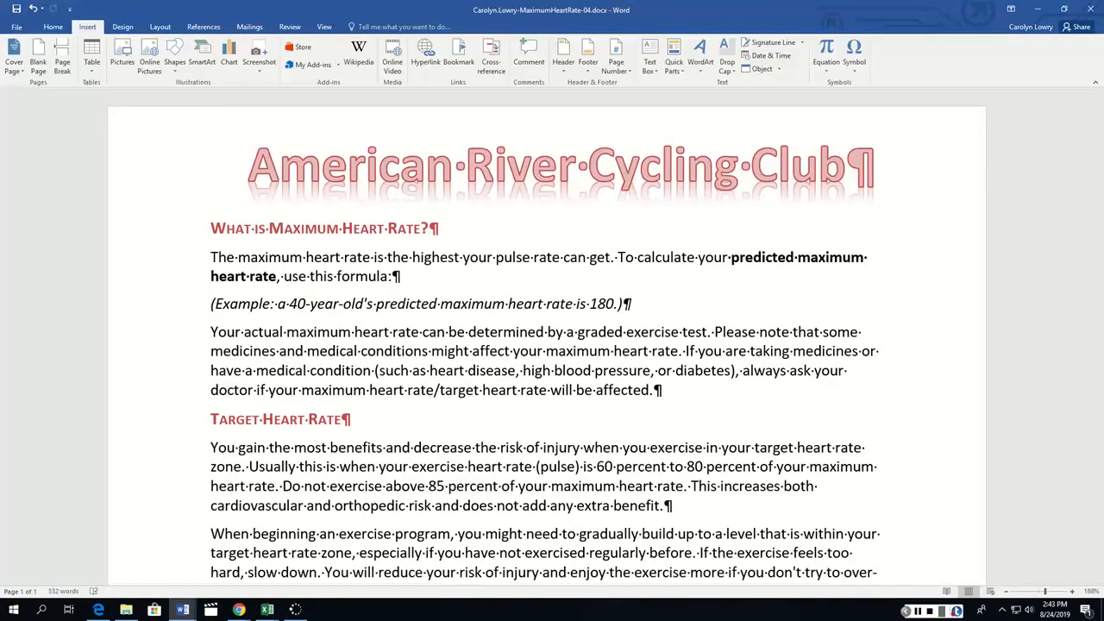
pyautogui.click(202, 54)
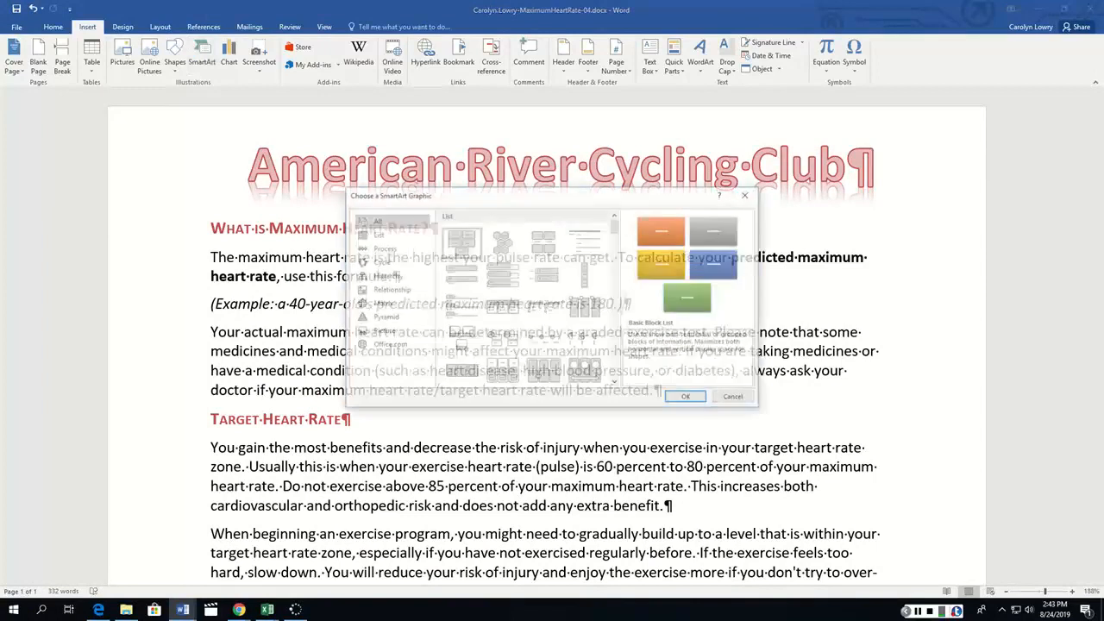
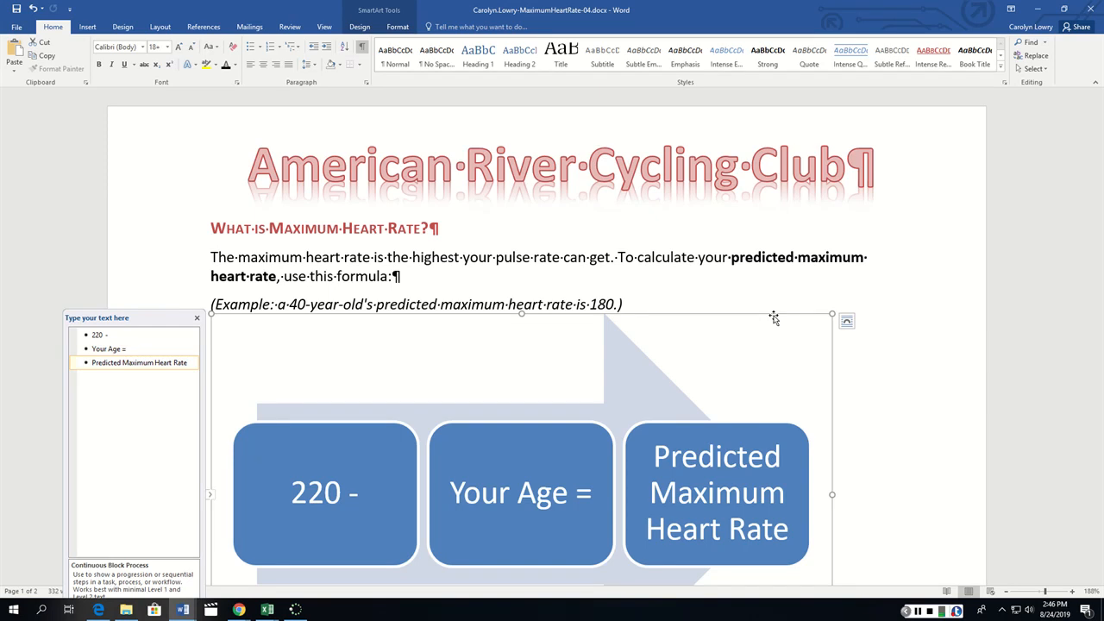
# - Set the whole SmartArt graphic's height to 1.5" and its width to 2.6"
pyautogui.click(918, 611)
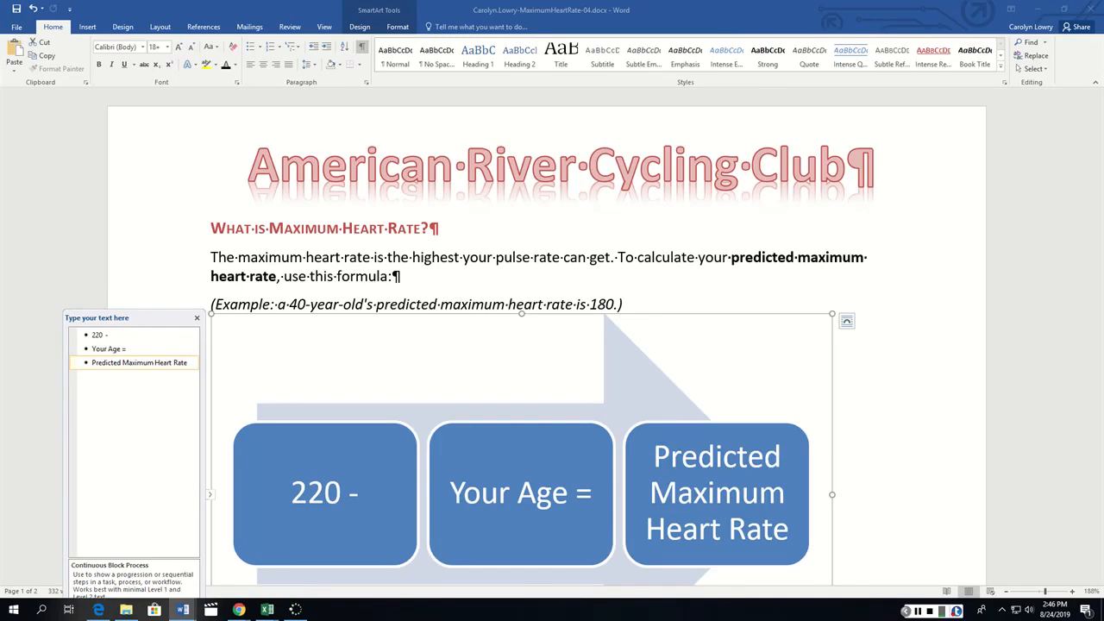
pyautogui.click(397, 26)
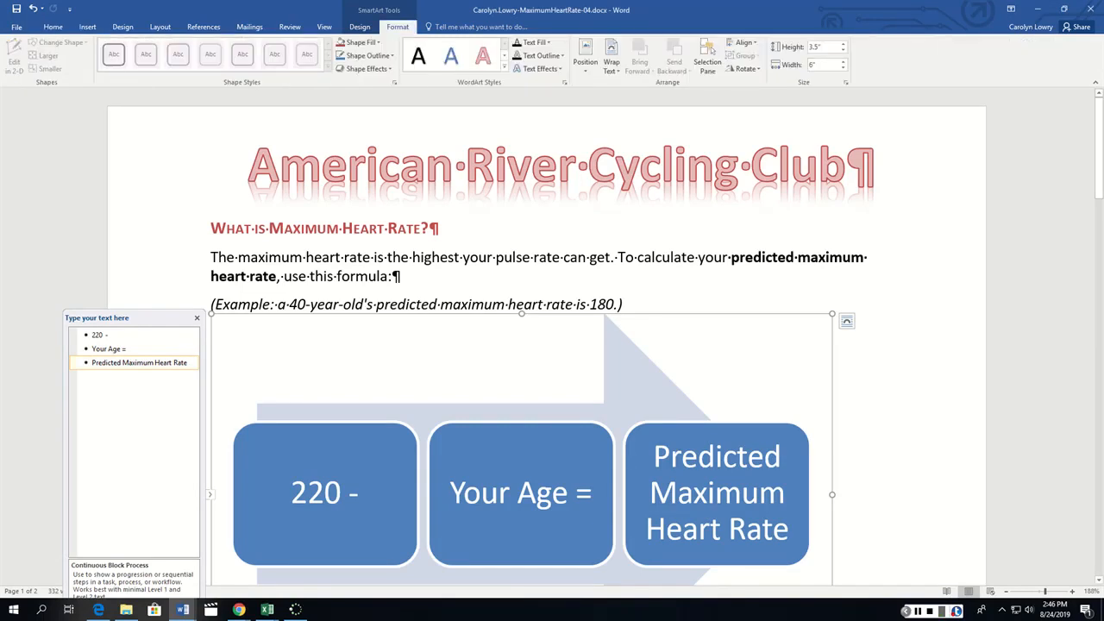
pyautogui.click(824, 47)
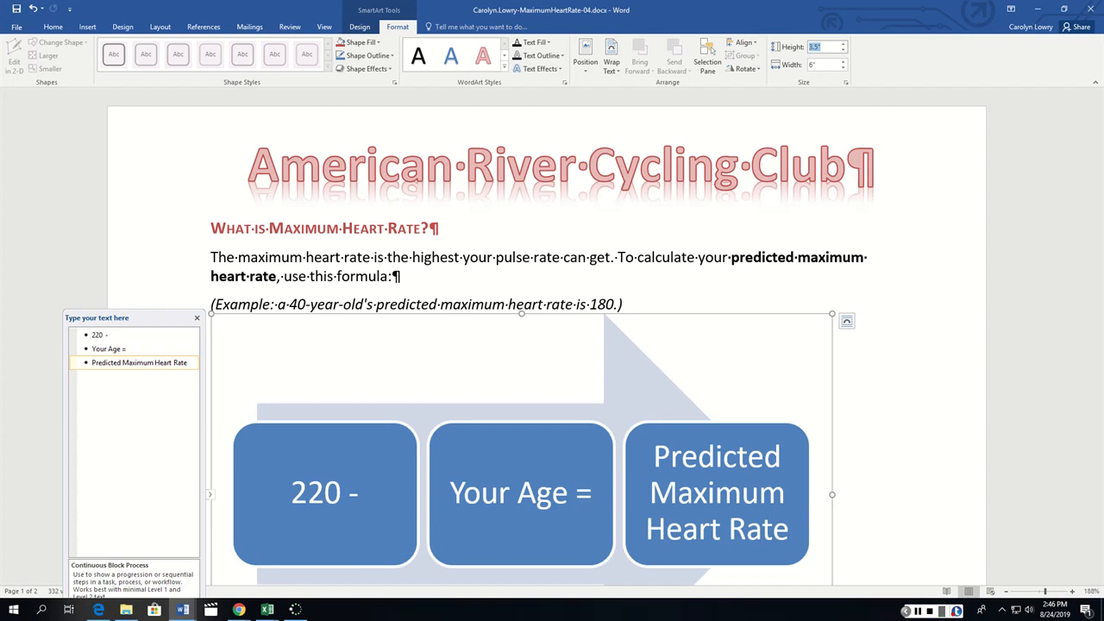
pyautogui.write('1.5')
pyautogui.click(832, 64)
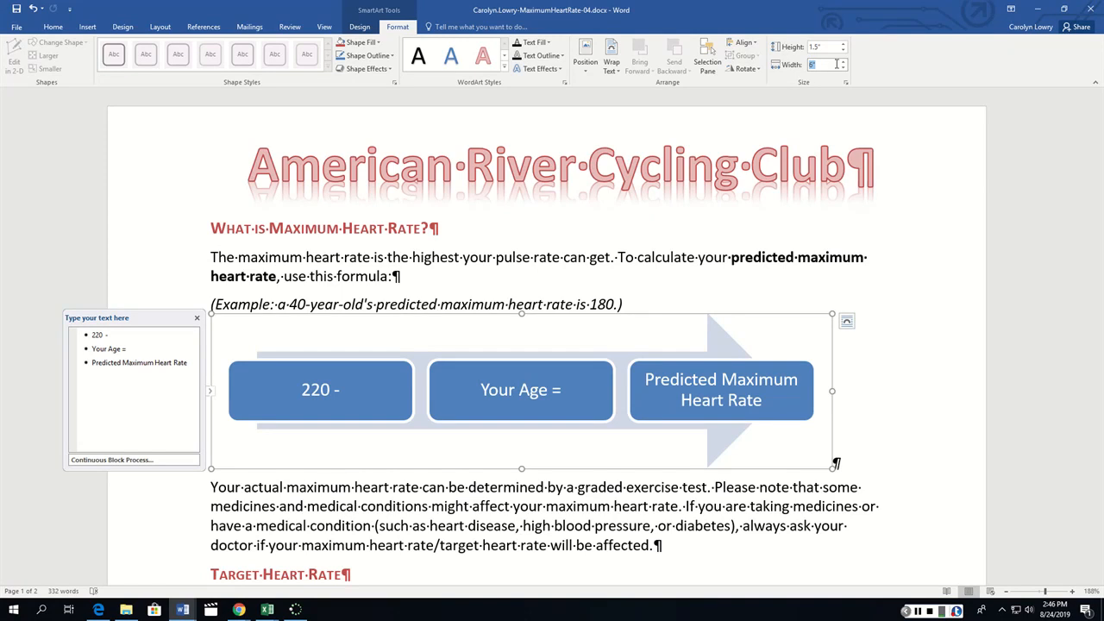
pyautogui.write('2.6')
pyautogui.click(900, 132)
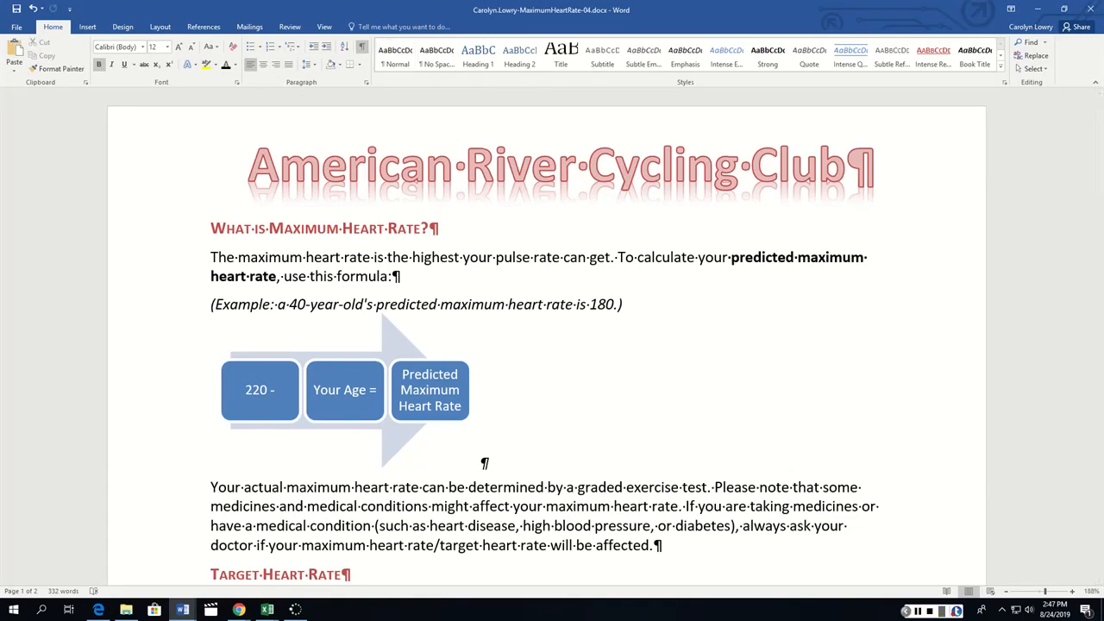
pyautogui.click(405, 371)
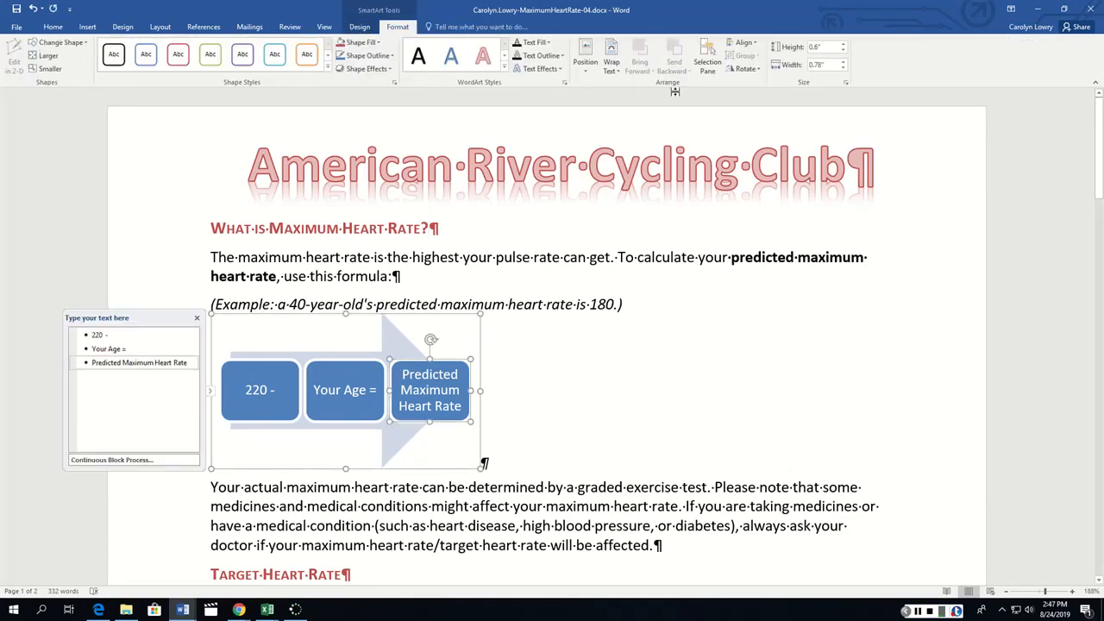
pyautogui.click(611, 62)
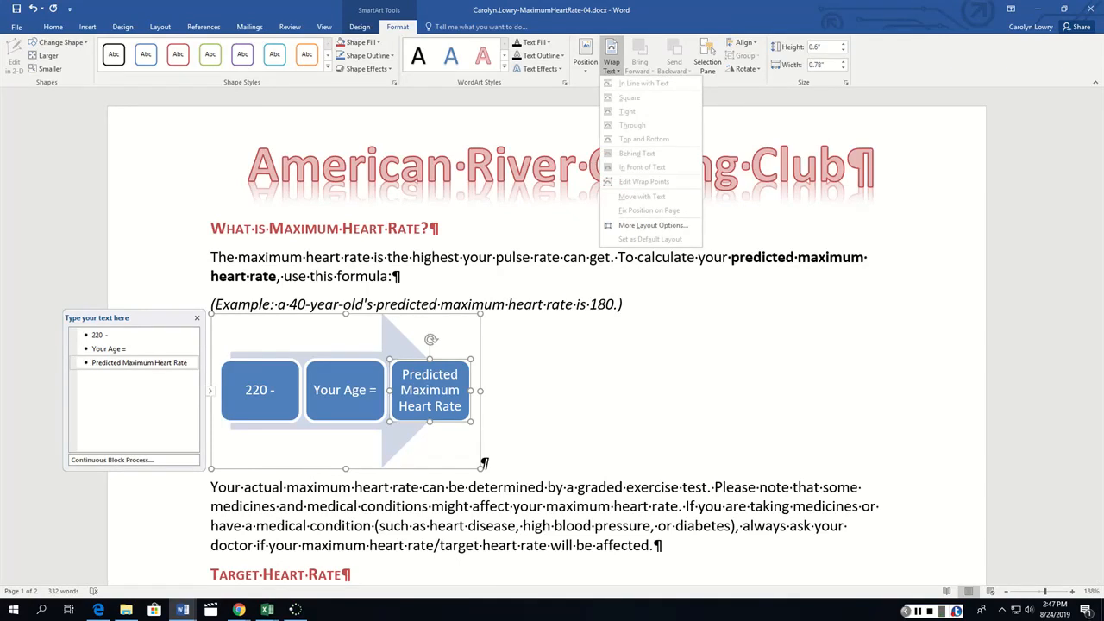
pyautogui.click(528, 388)
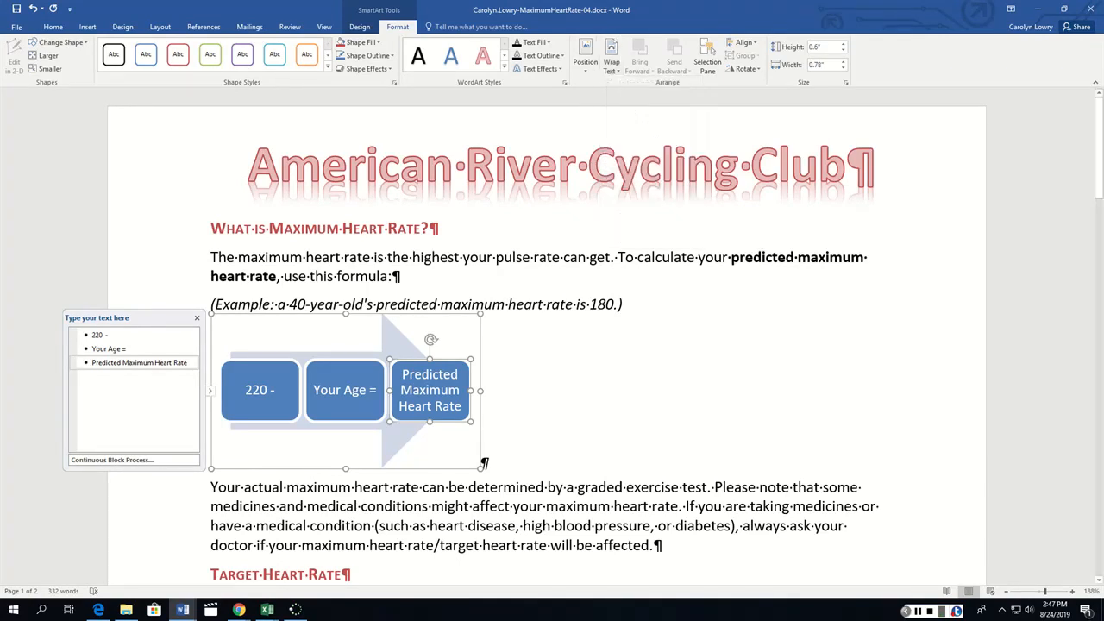
pyautogui.click(545, 348)
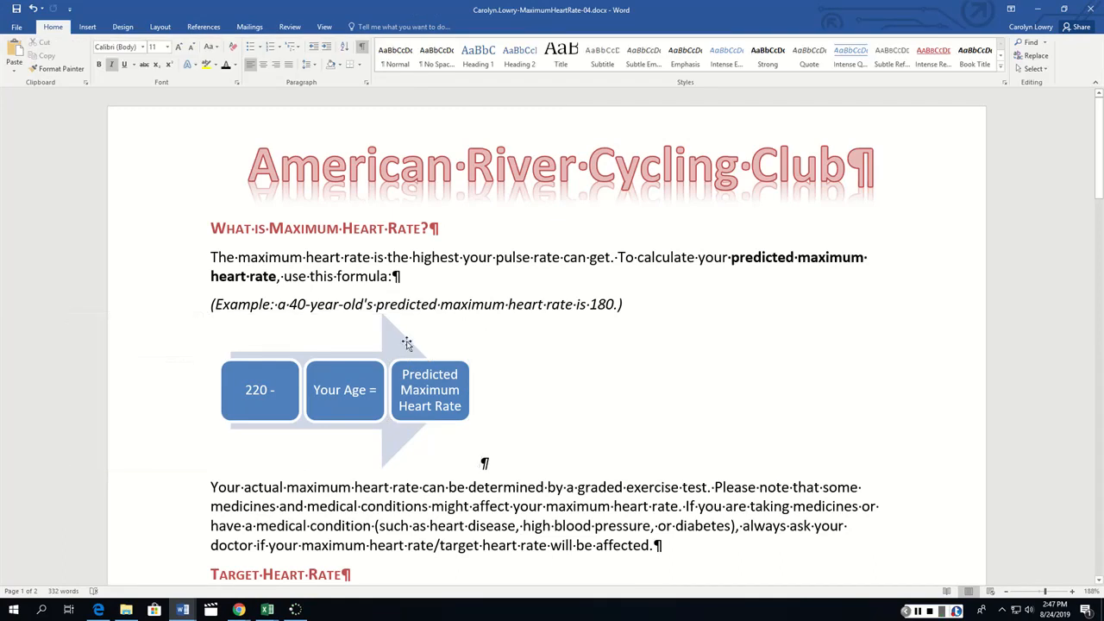
pyautogui.click(407, 343)
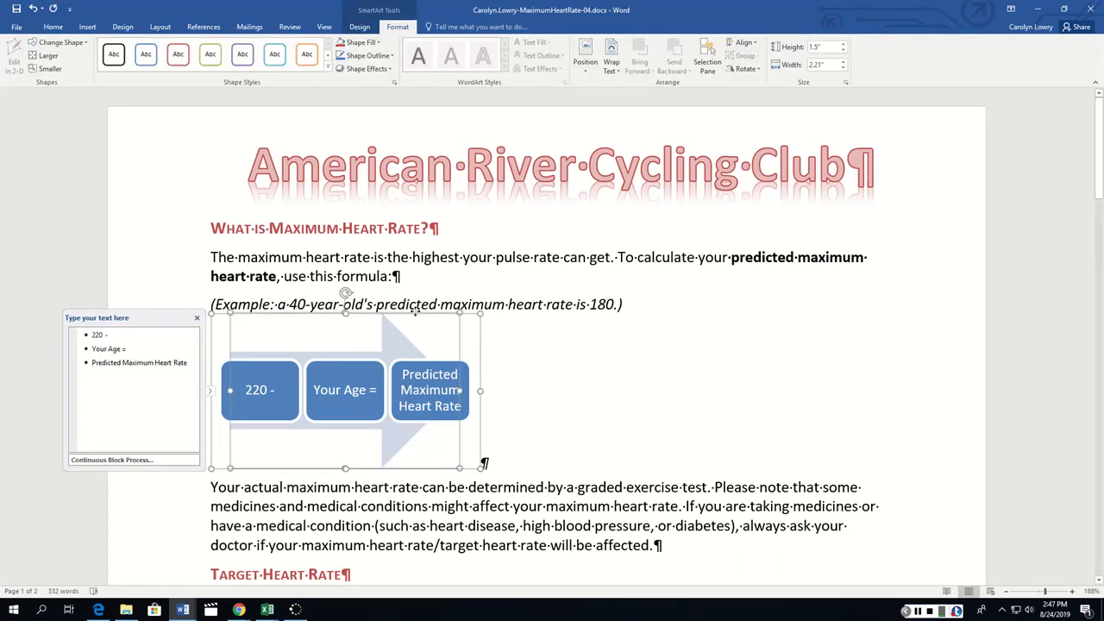
pyautogui.click(611, 62)
pyautogui.click(481, 375)
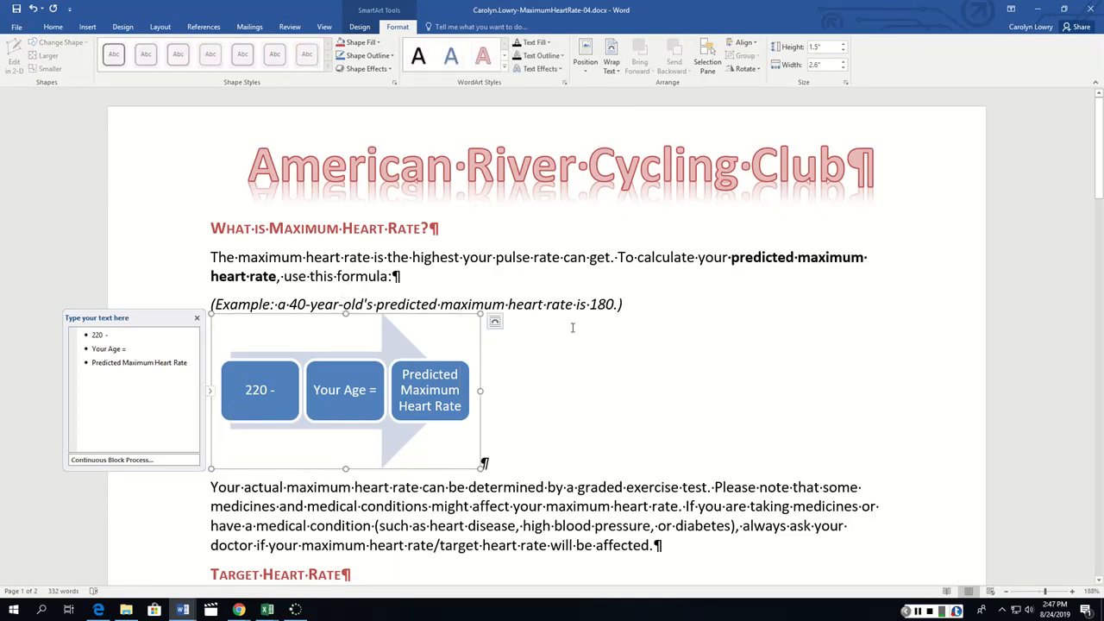
pyautogui.click(611, 62)
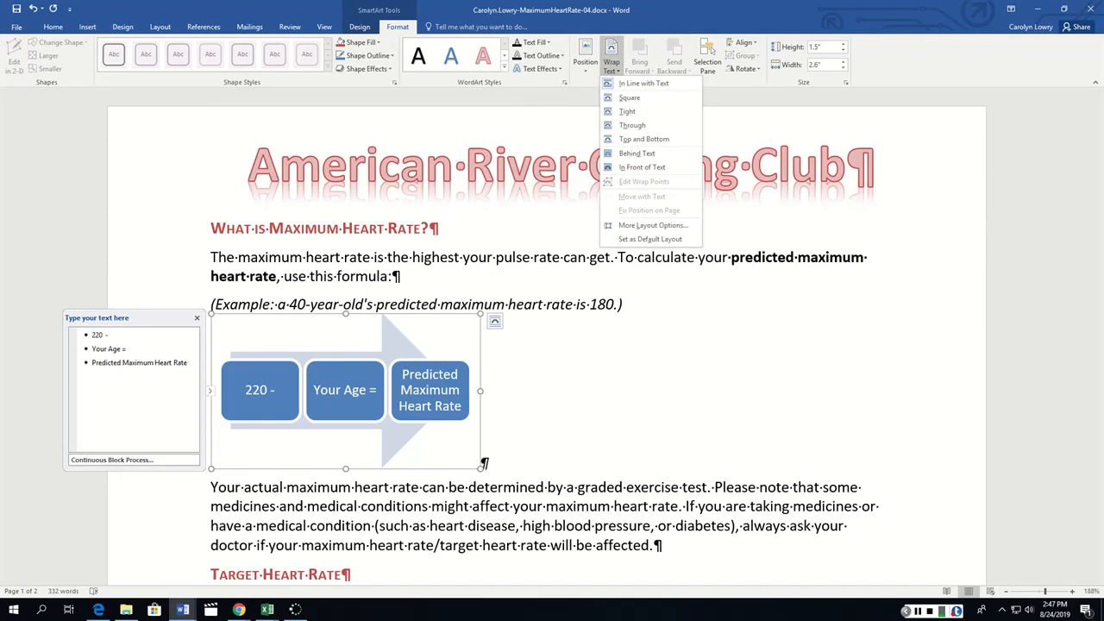
pyautogui.click(461, 375)
pyautogui.click(461, 374)
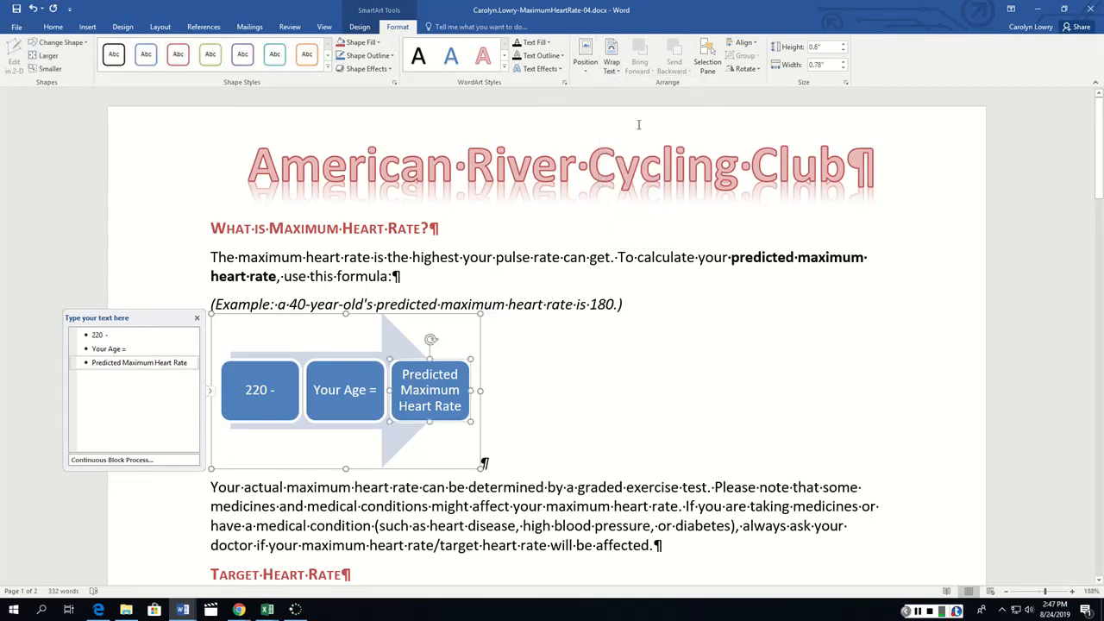
pyautogui.click(611, 62)
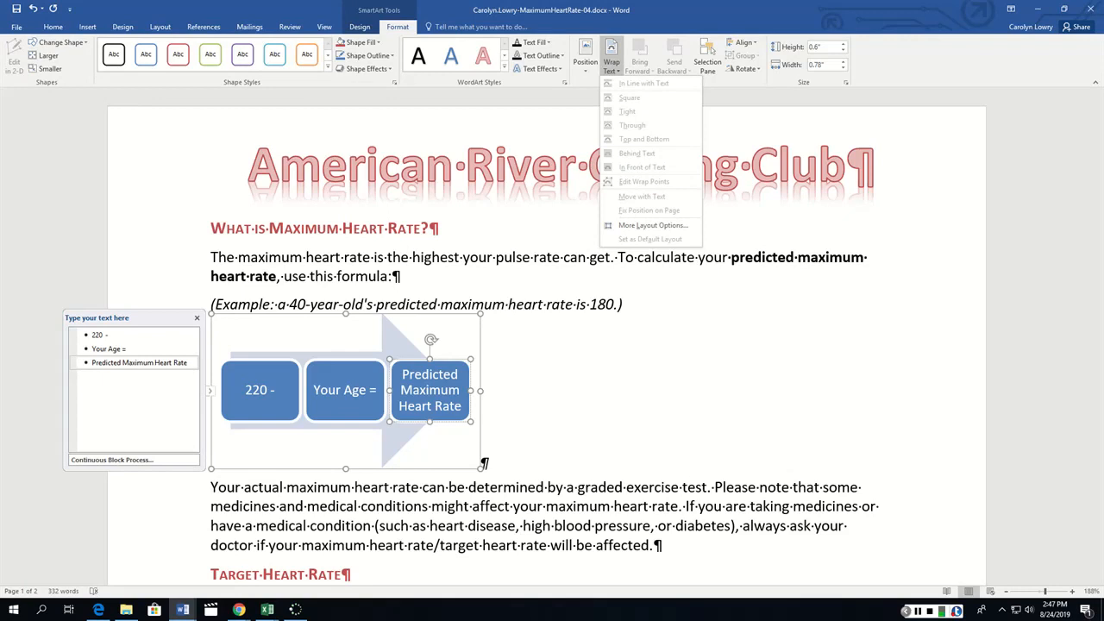
pyautogui.click(602, 370)
pyautogui.click(552, 358)
# - Apply Square text wrapping to the whole SmartArt graphic
pyautogui.click(457, 351)
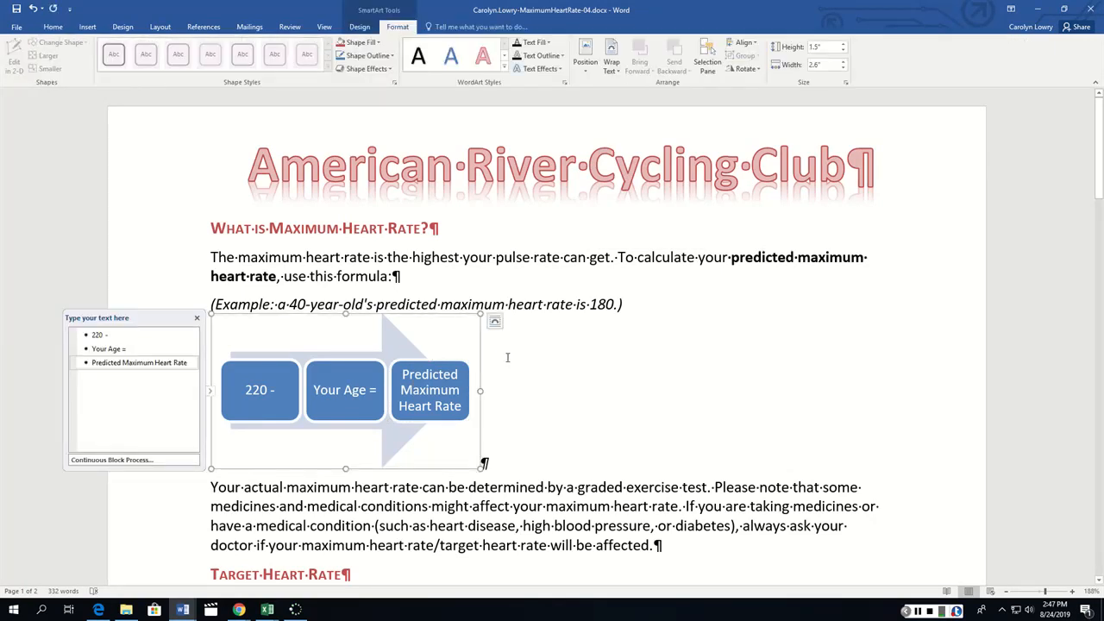
pyautogui.click(507, 357)
pyautogui.click(466, 364)
pyautogui.click(610, 59)
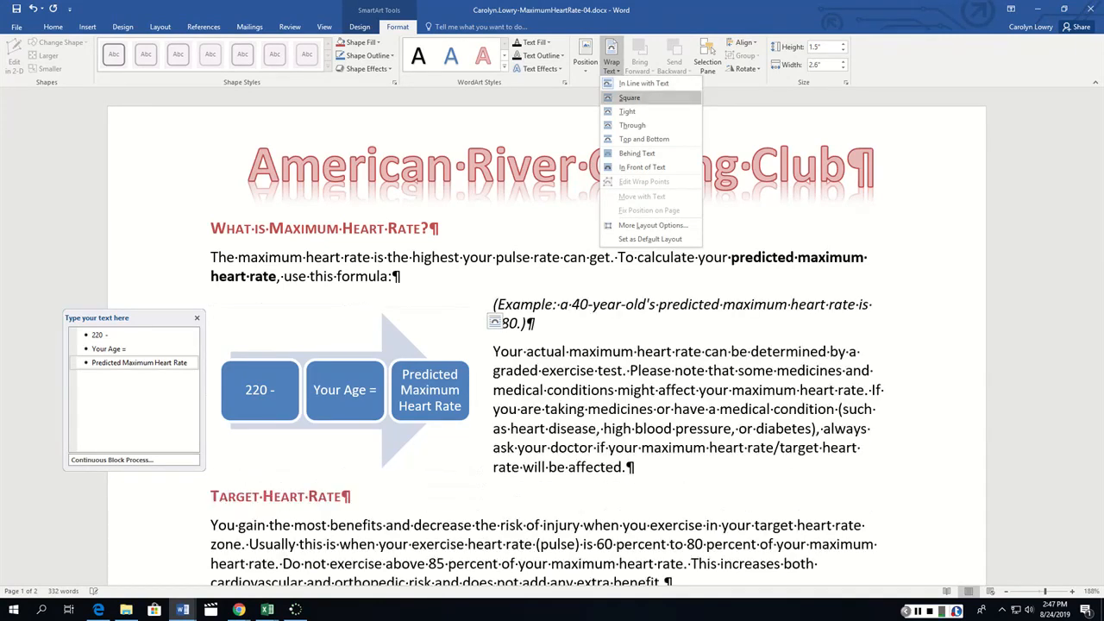
pyautogui.click(625, 98)
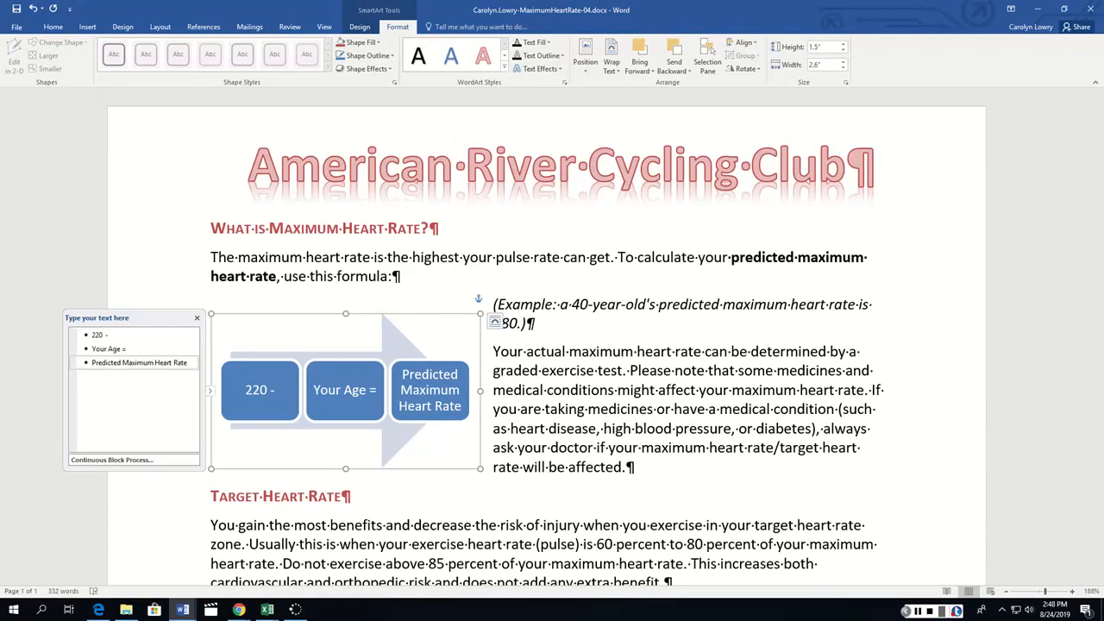
# - Set the SmartArt graphic's horizontal absolute position to 4.5" to the right of the margin
pyautogui.click(586, 60)
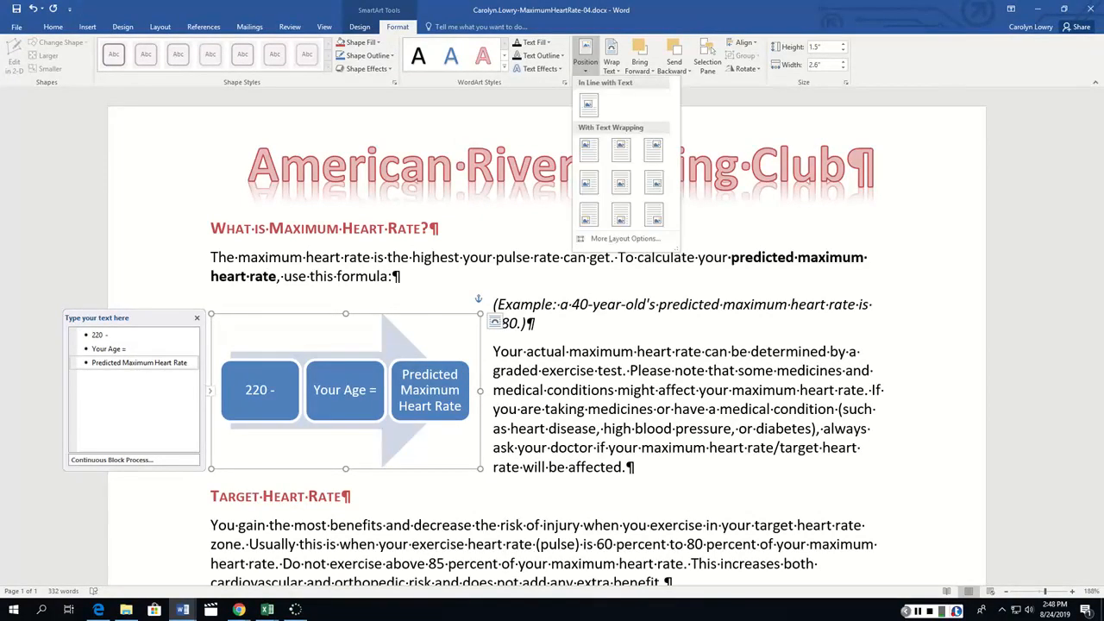
pyautogui.click(623, 238)
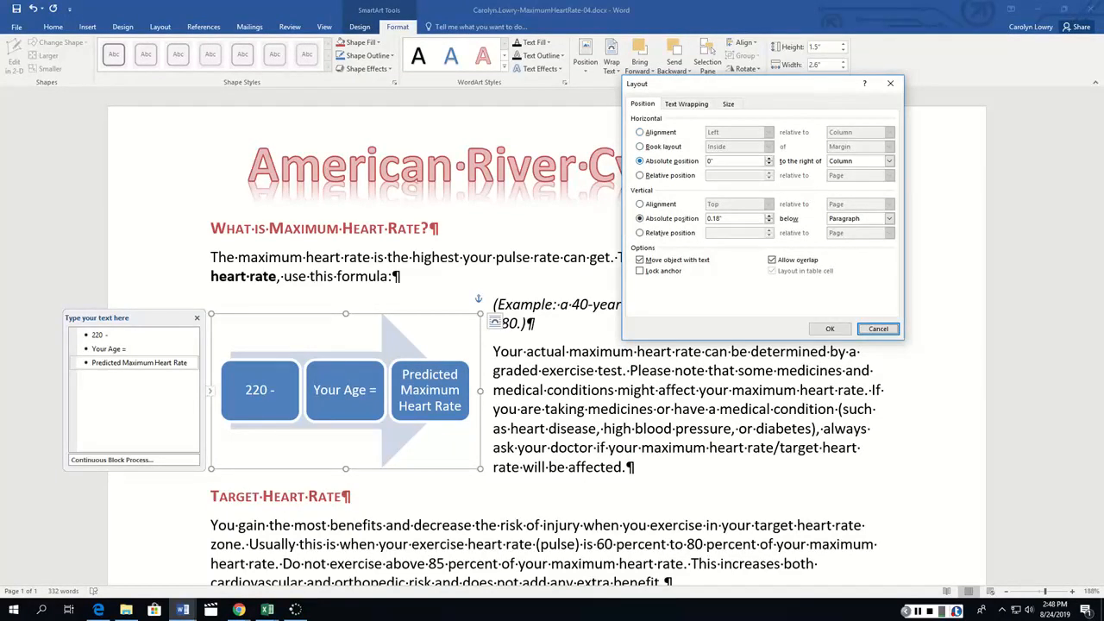
pyautogui.moveTo(722, 162); pyautogui.dragTo(708, 162)
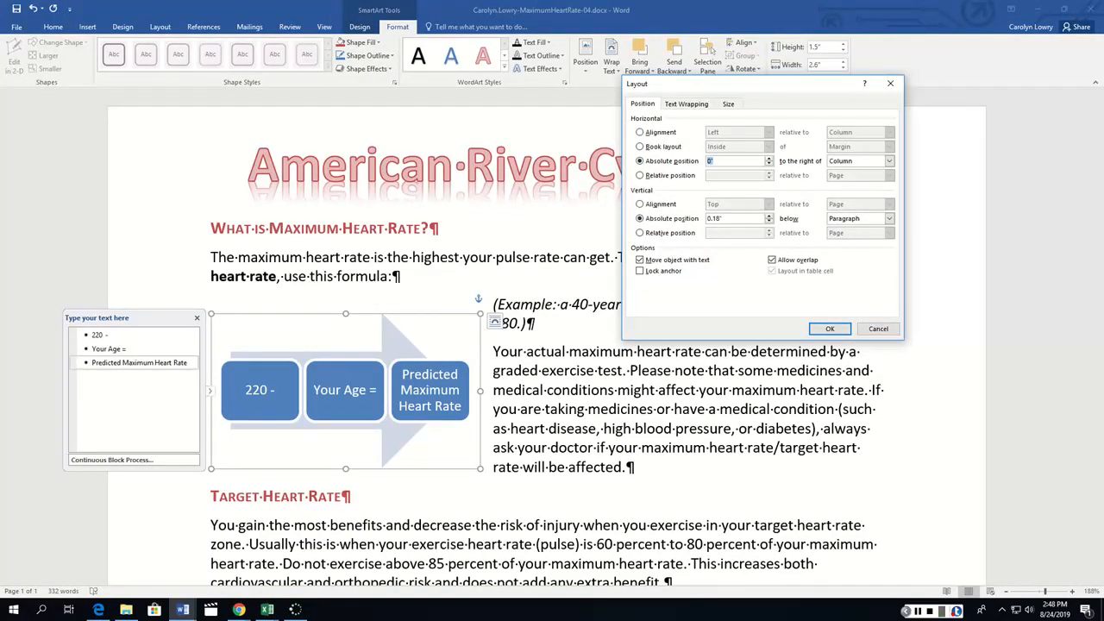
pyautogui.write('4.5')
pyautogui.click(888, 160)
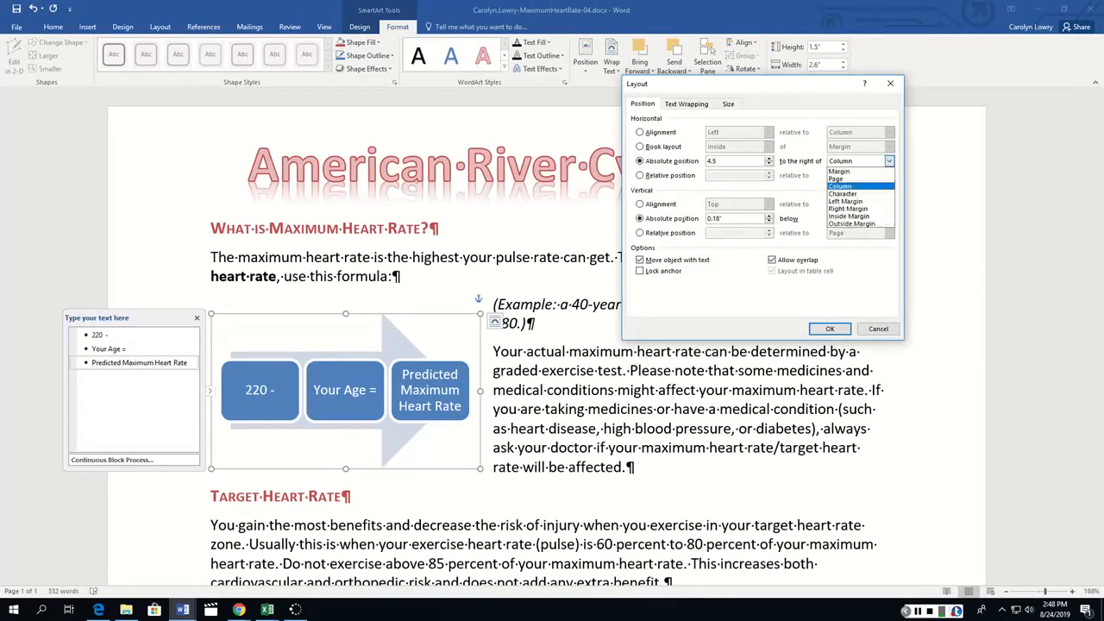
pyautogui.click(839, 171)
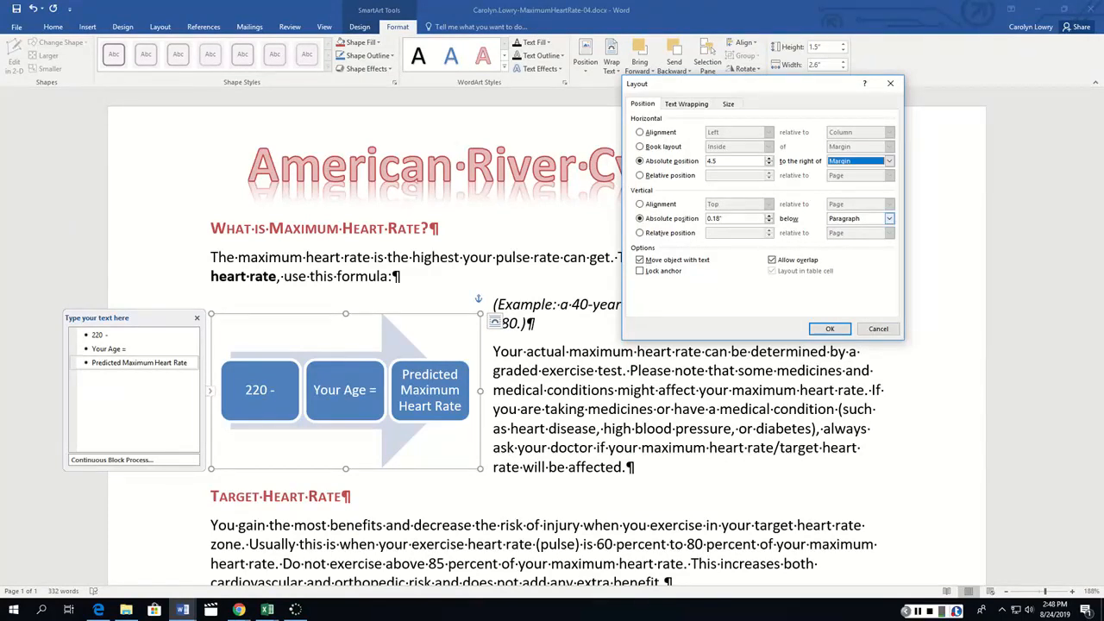
pyautogui.click(830, 329)
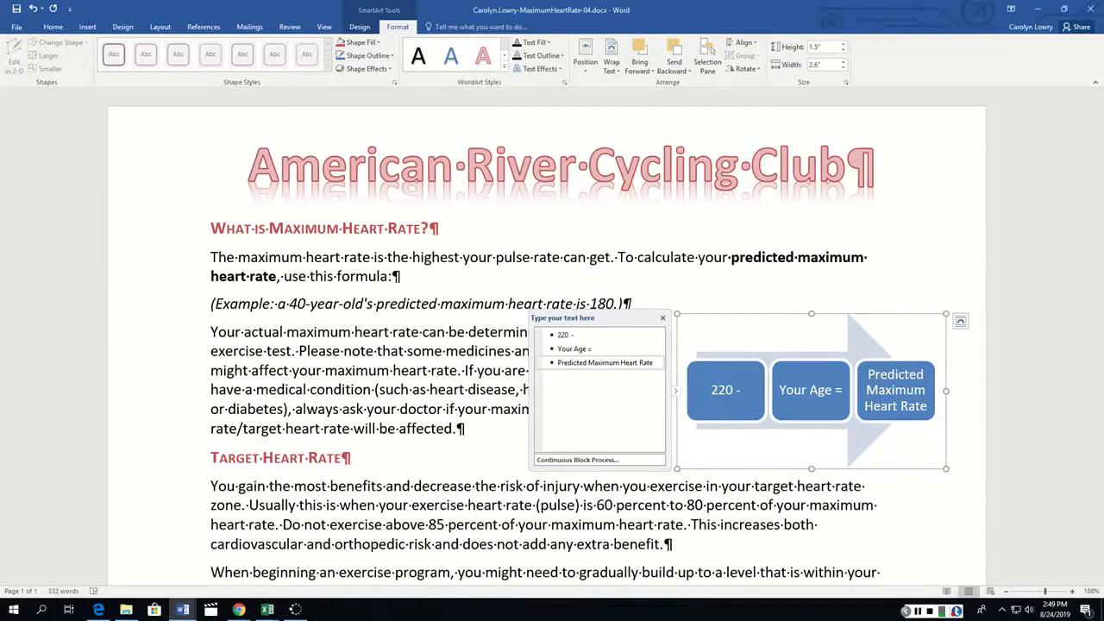
# - Apply the Intense Effect SmartArt style to the formula graphic
pyautogui.click(360, 27)
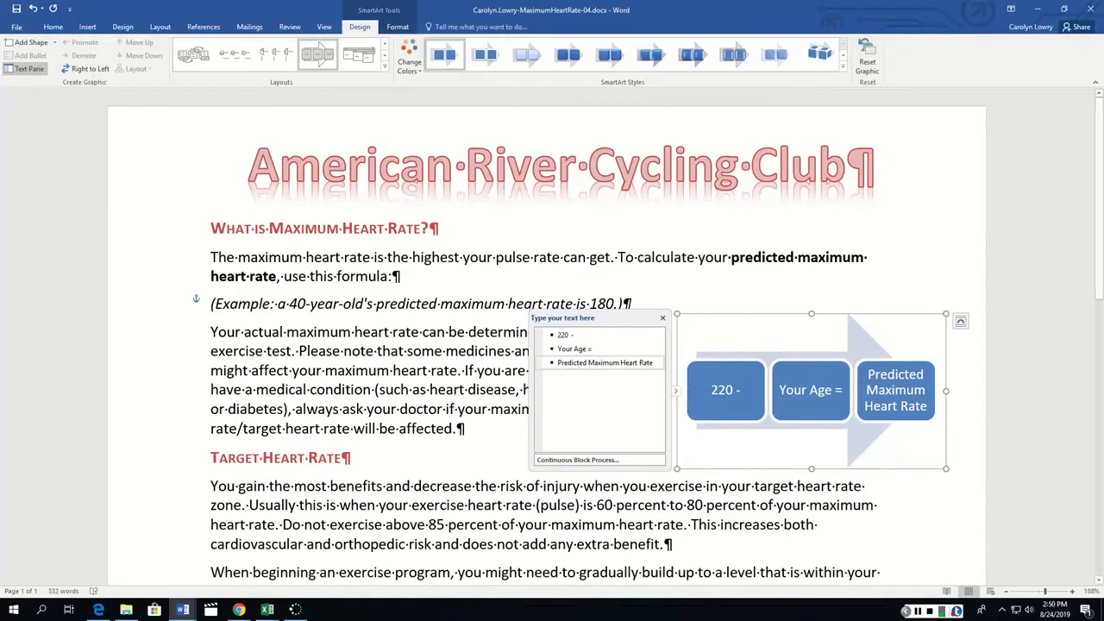
pyautogui.click(843, 71)
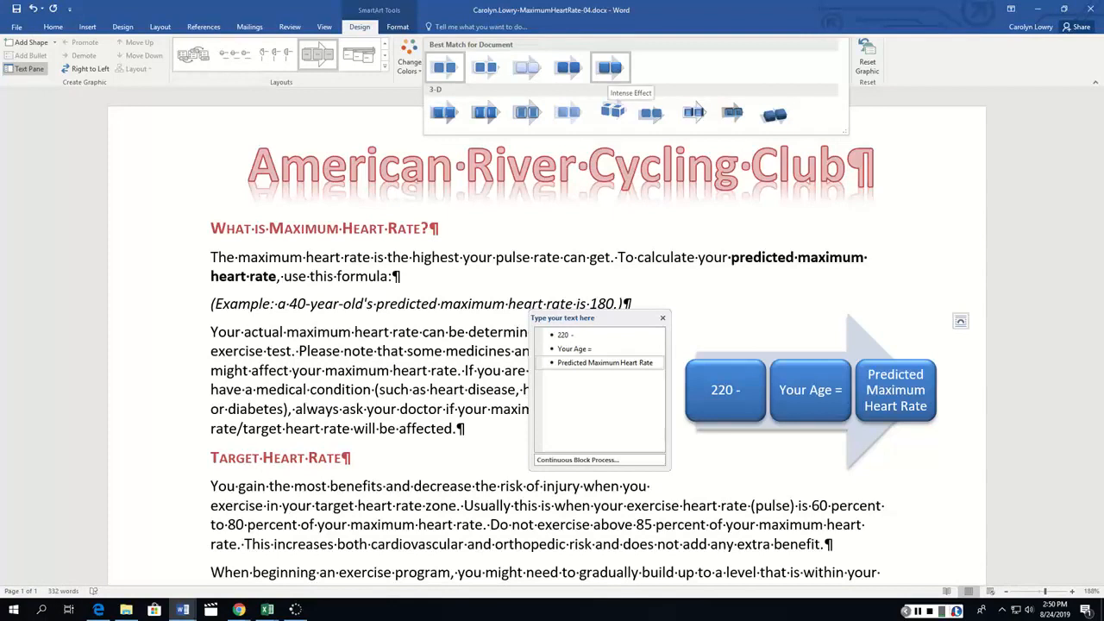
pyautogui.click(609, 68)
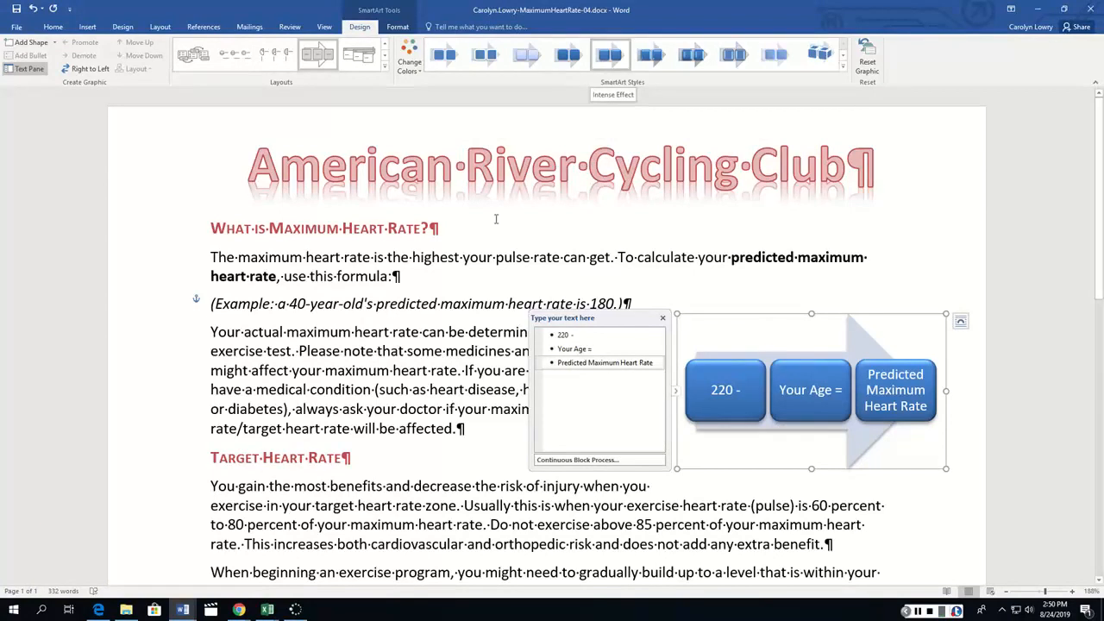
# - Make the "220 -" text in the first SmartArt shape bold
pyautogui.click(749, 390)
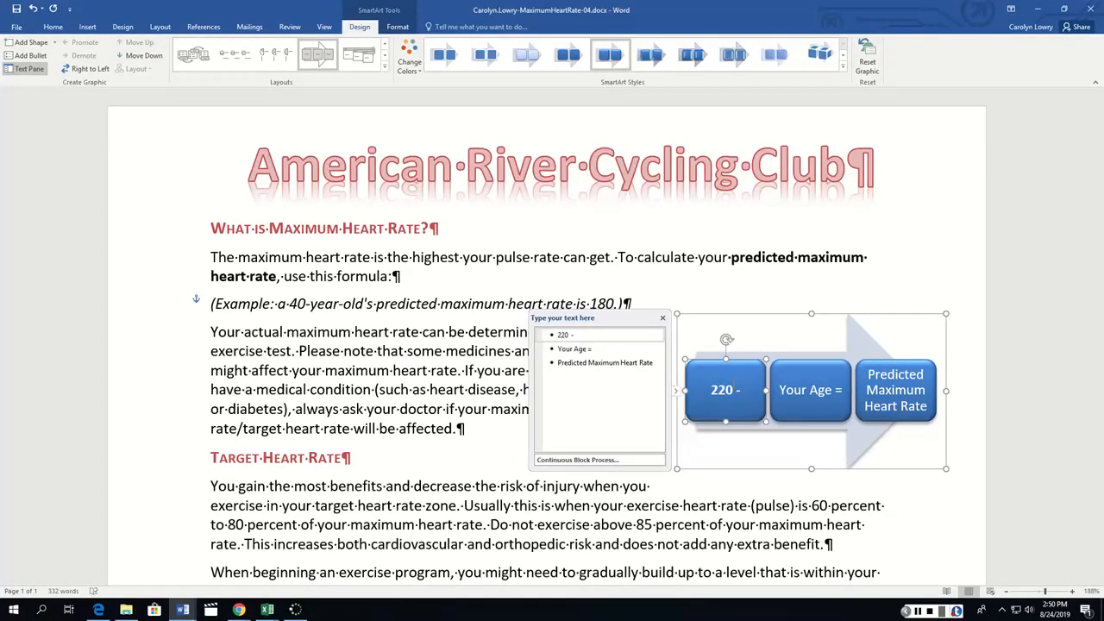
pyautogui.click(835, 374)
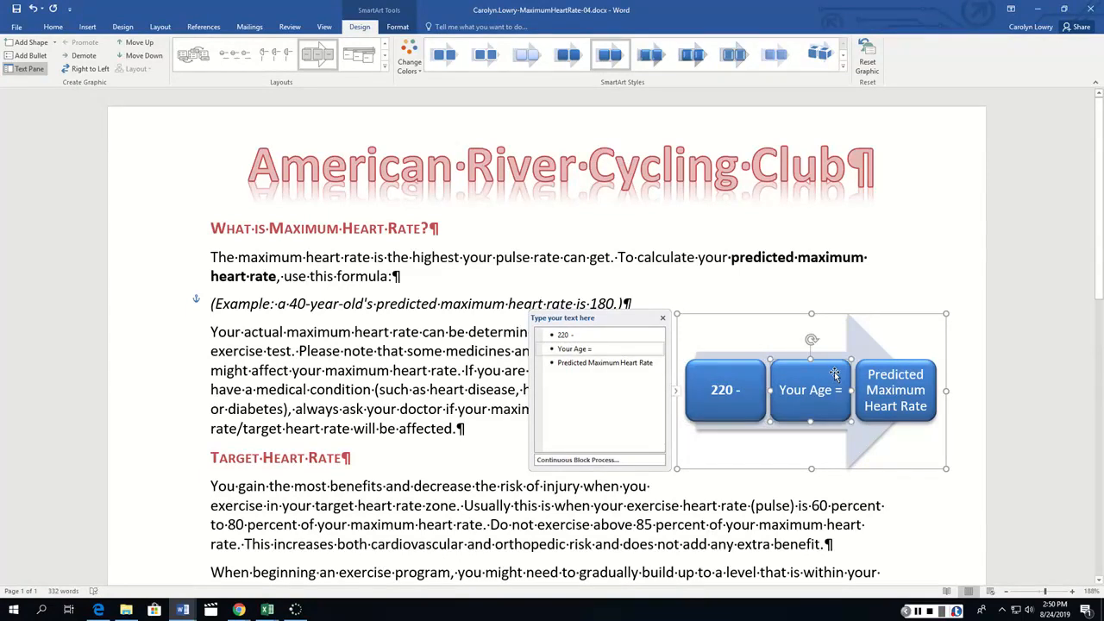
# - Open the shape fill colors for the "Predicted Maximum Heart Rate" shape
pyautogui.click(906, 375)
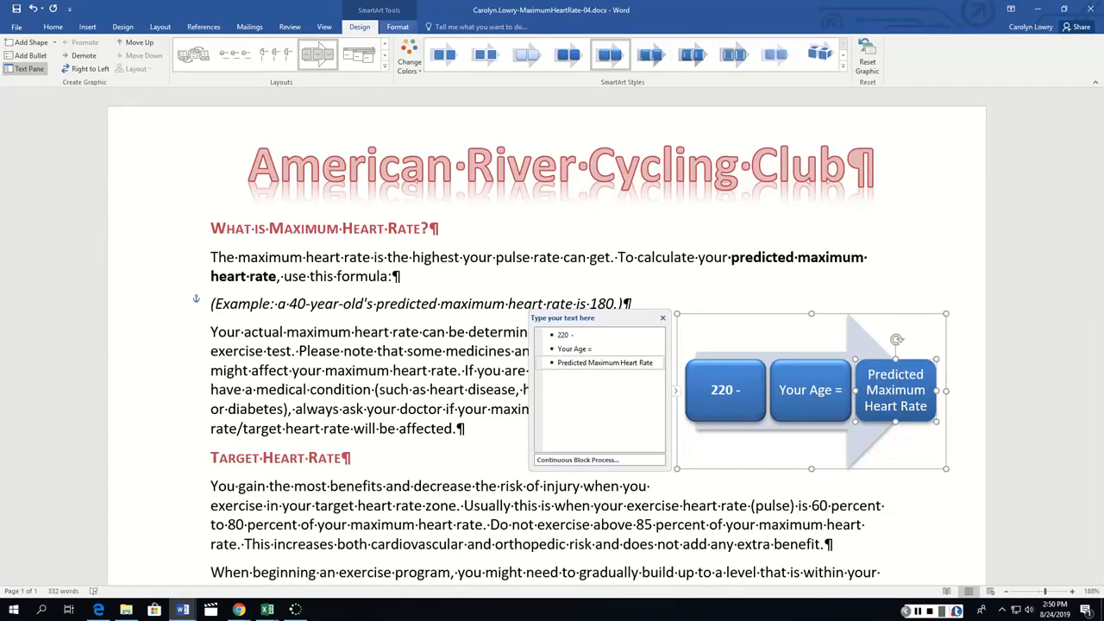
pyautogui.click(398, 27)
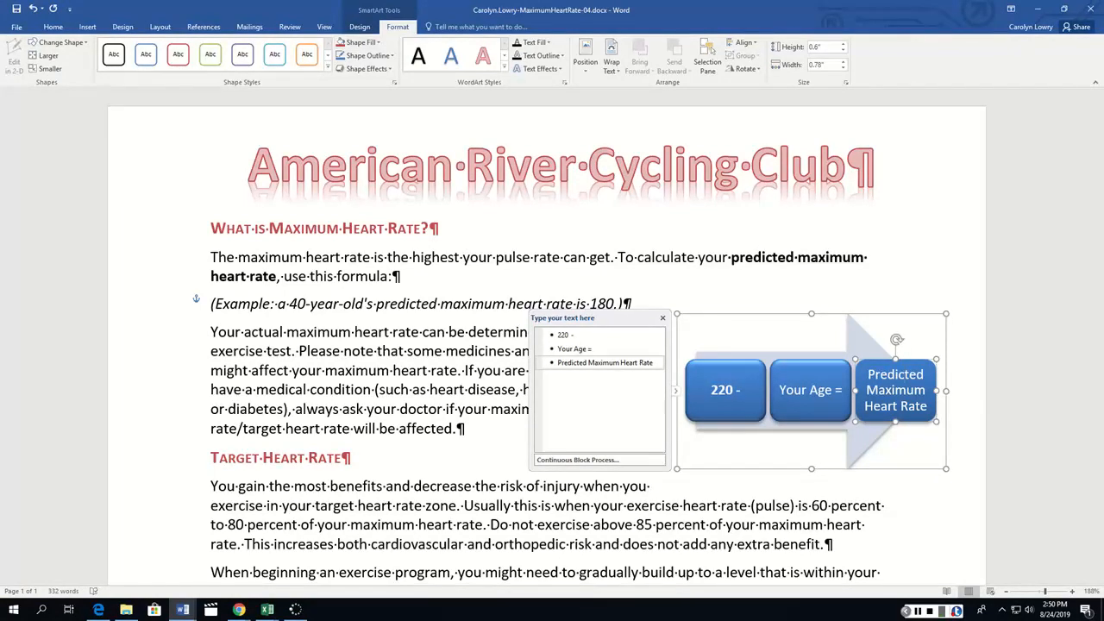
pyautogui.click(361, 42)
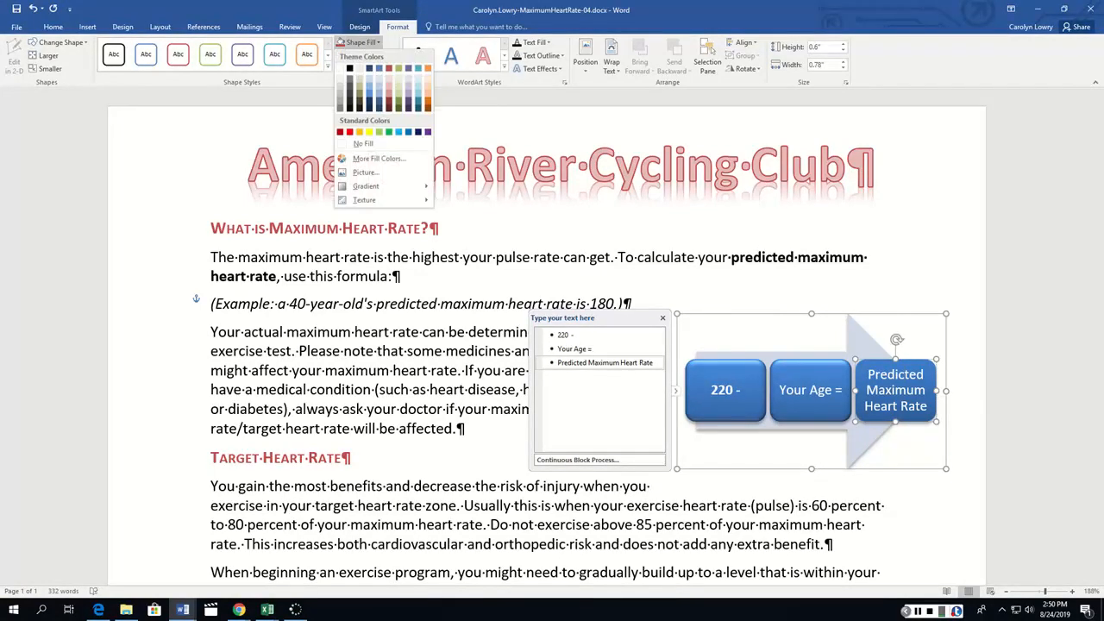
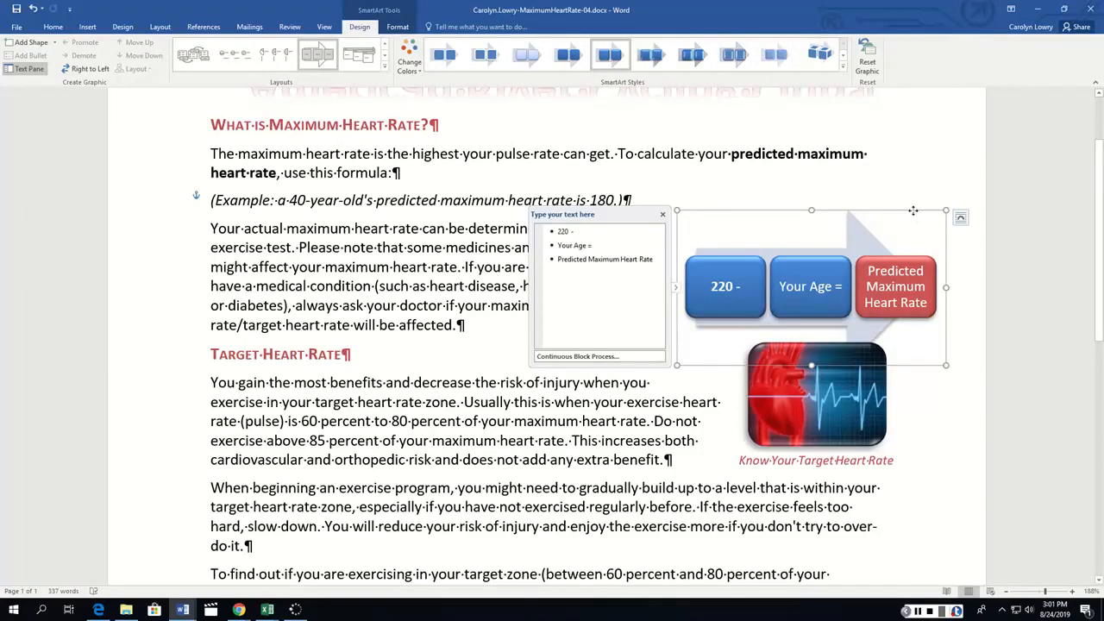
# - Enter "Graphic of predicted maximum heart rate" as the alt text title of the whole SmartArt graphic
pyautogui.rightClick(914, 213)
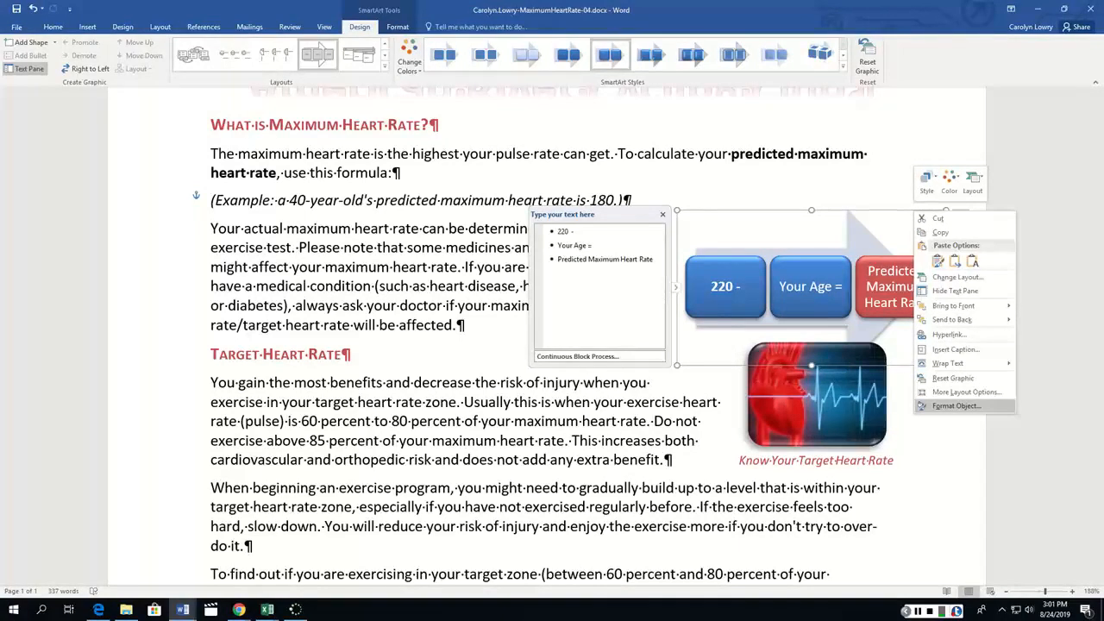
pyautogui.click(956, 406)
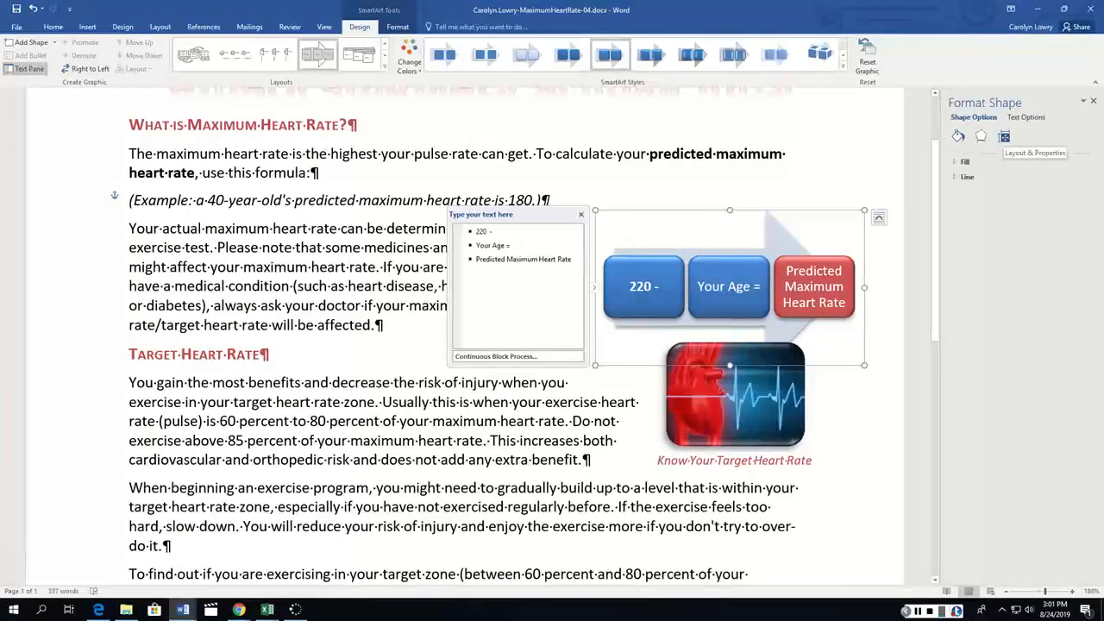
pyautogui.click(1004, 137)
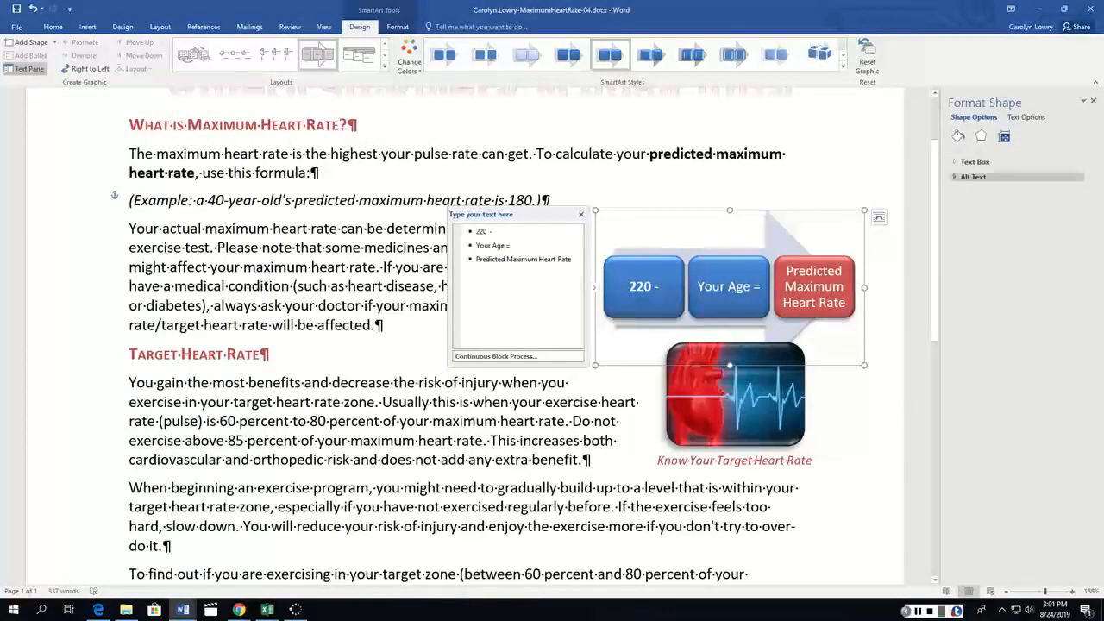
pyautogui.click(973, 176)
pyautogui.click(967, 202)
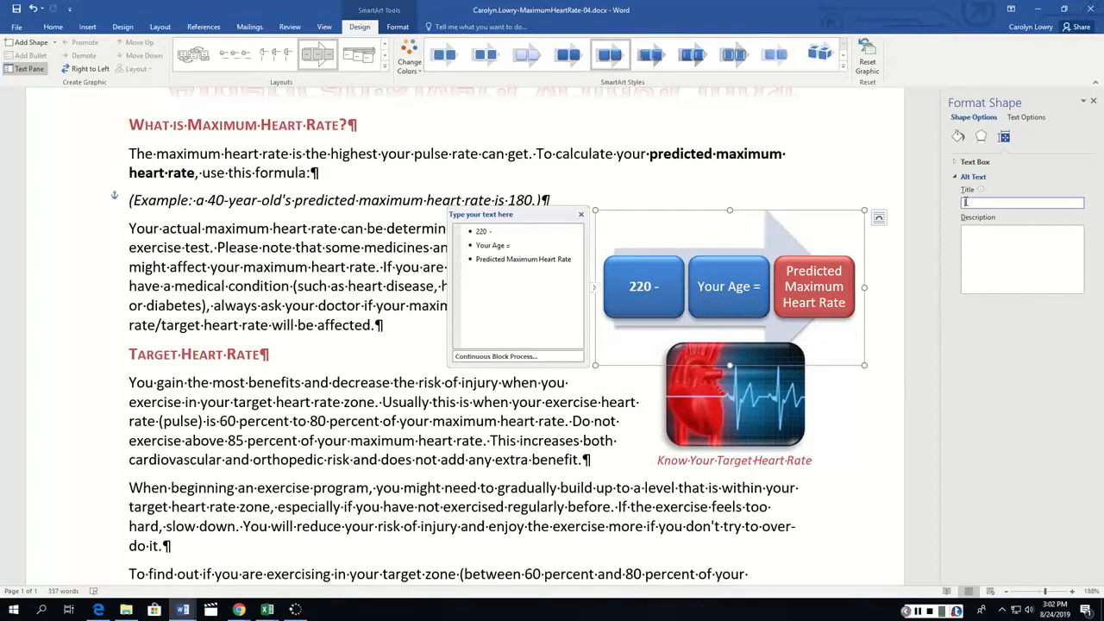
pyautogui.write('Graphic of predicted maximum heart rate')
# - Add the alt text description "Picture of a heart" to the captioned heart picture and close its formatting options
pyautogui.click(774, 406)
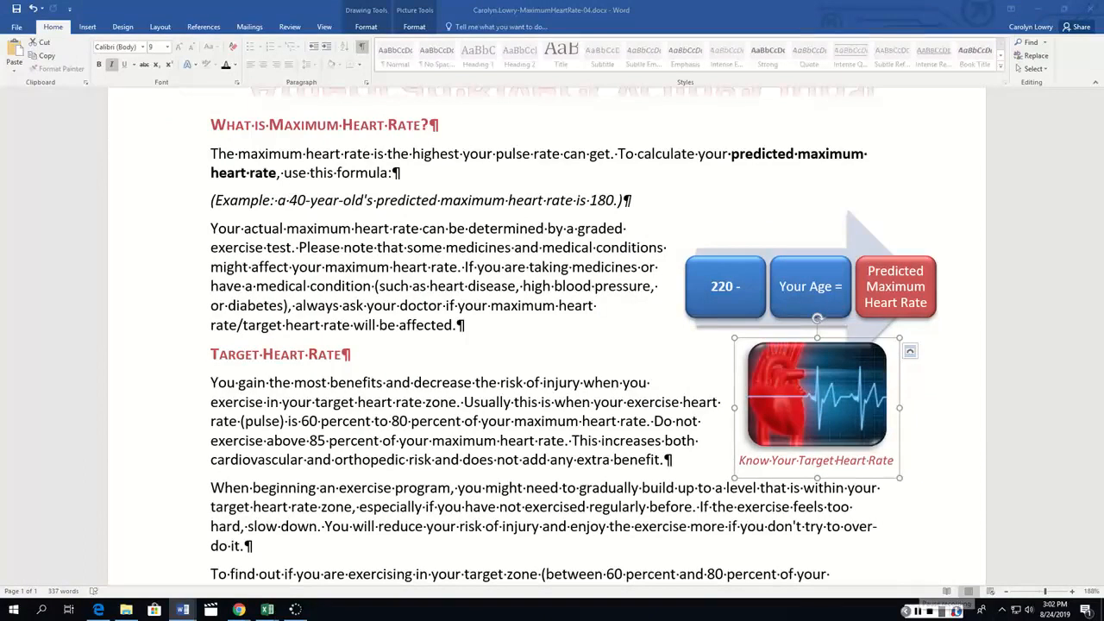
pyautogui.rightClick(852, 338)
pyautogui.click(893, 504)
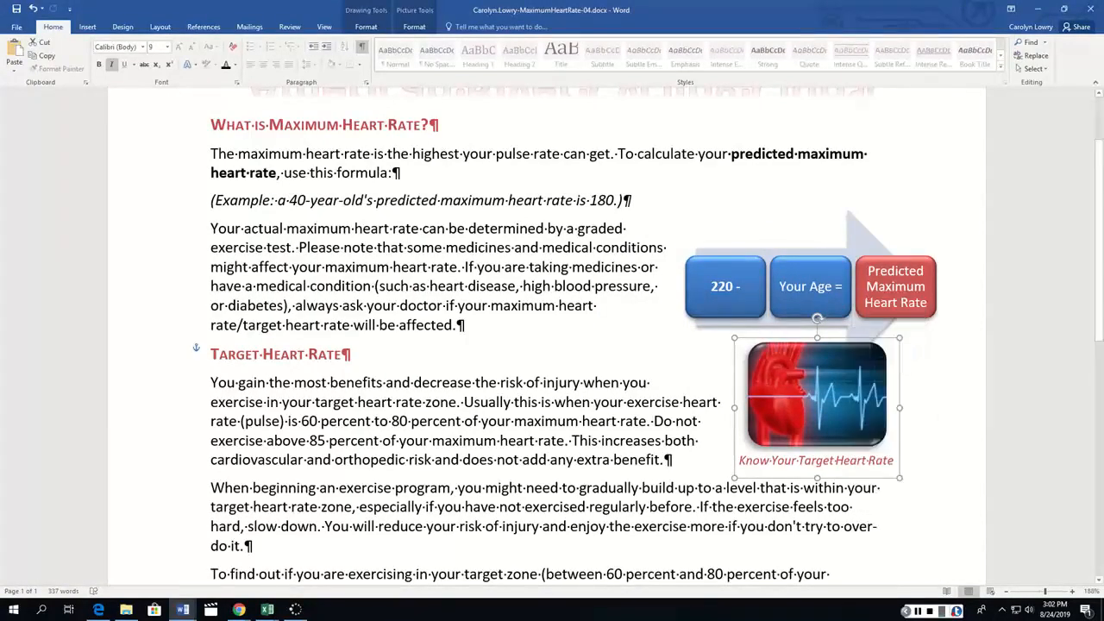
pyautogui.click(1027, 136)
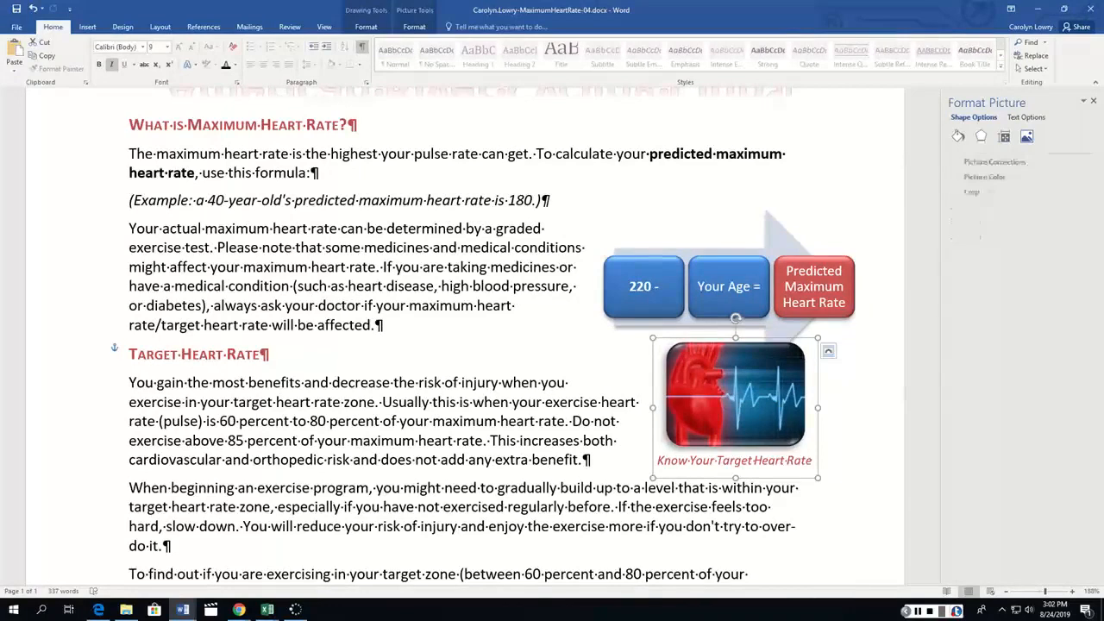
pyautogui.click(1004, 137)
pyautogui.click(977, 203)
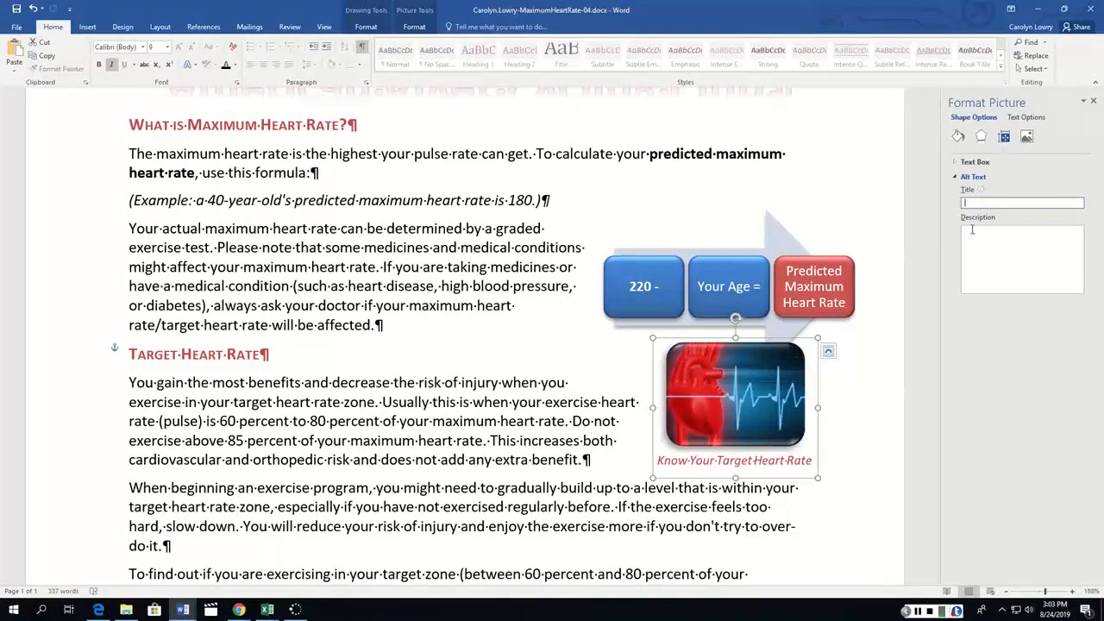
pyautogui.click(973, 231)
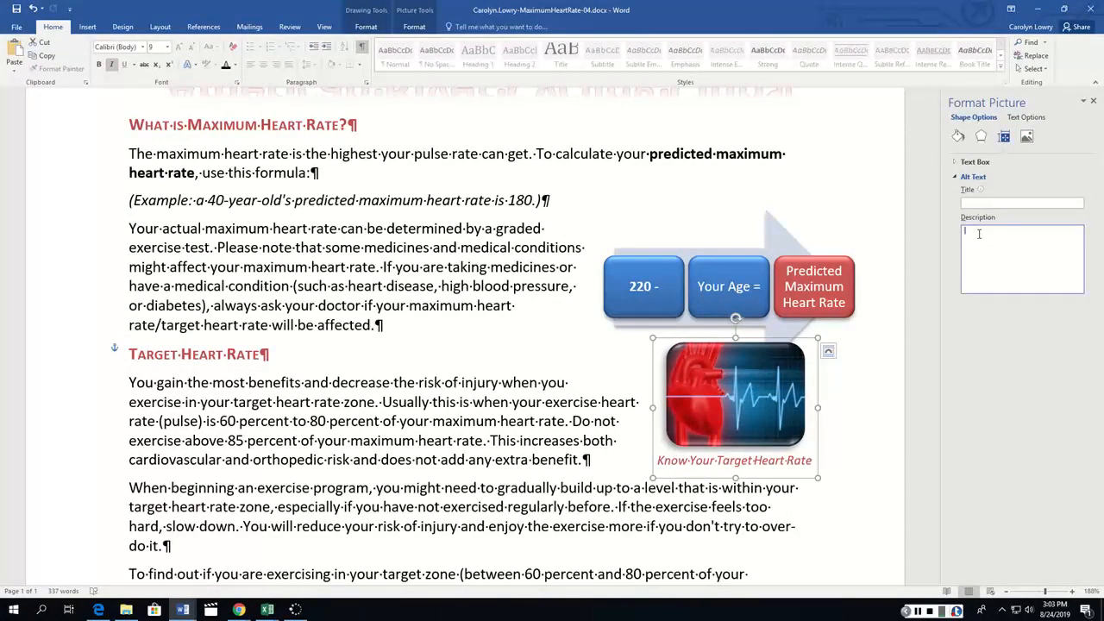
pyautogui.write('Picture of a heart')
pyautogui.click(958, 136)
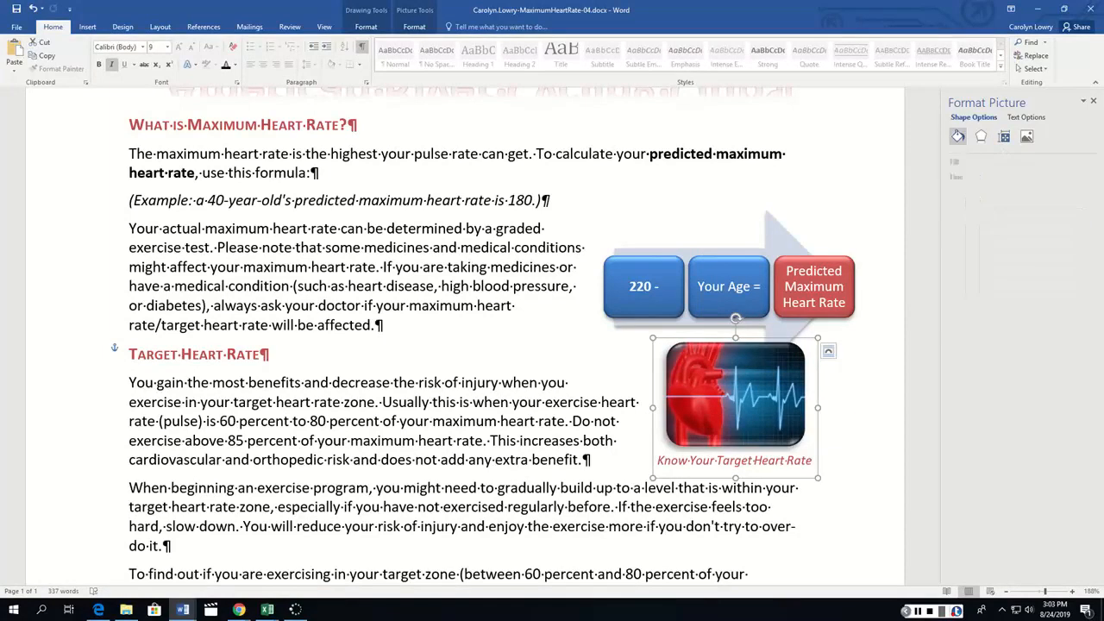
pyautogui.click(1094, 100)
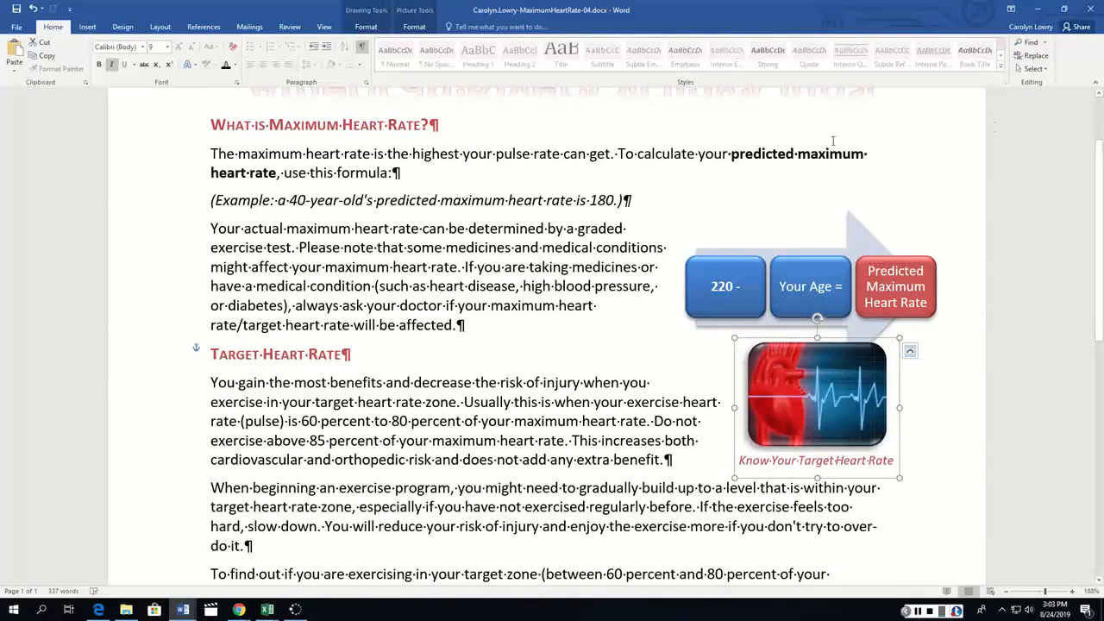
# - Close the document, switch to SIMnet in the browser, and upload the MaximumHeartRate-04 file for Guided Project 4-2
pyautogui.click(1090, 8)
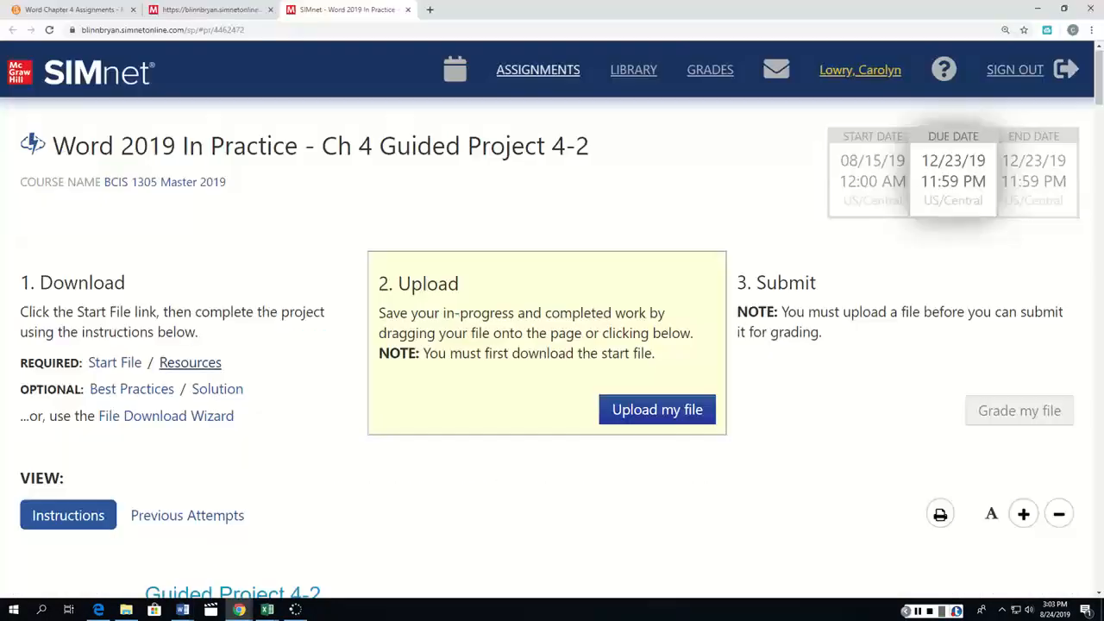
pyautogui.click(658, 410)
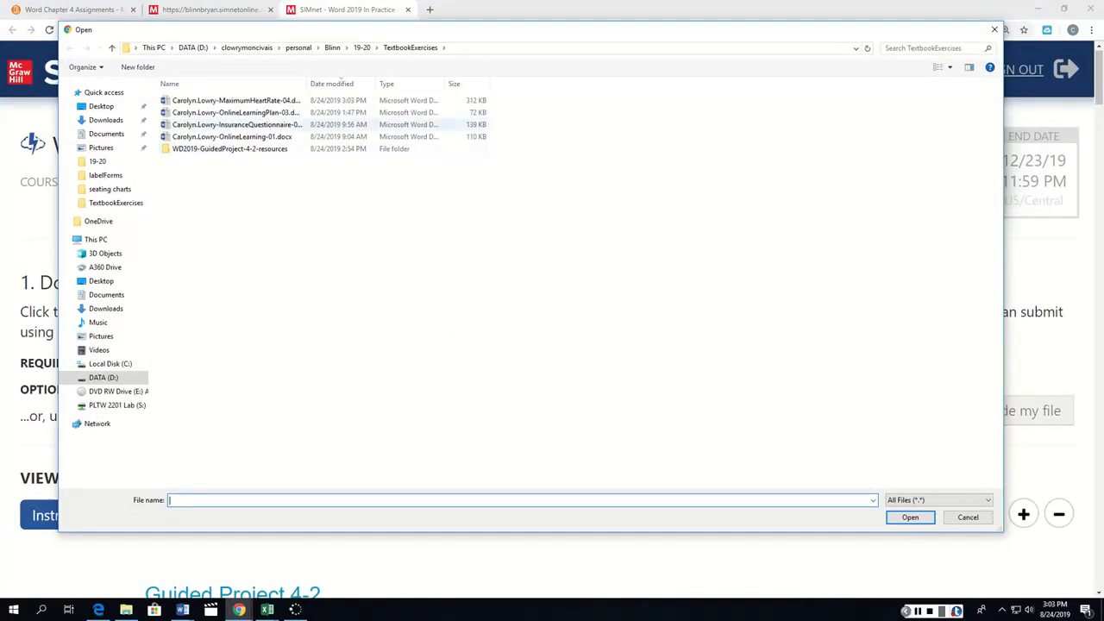
pyautogui.click(332, 84)
pyautogui.click(332, 84)
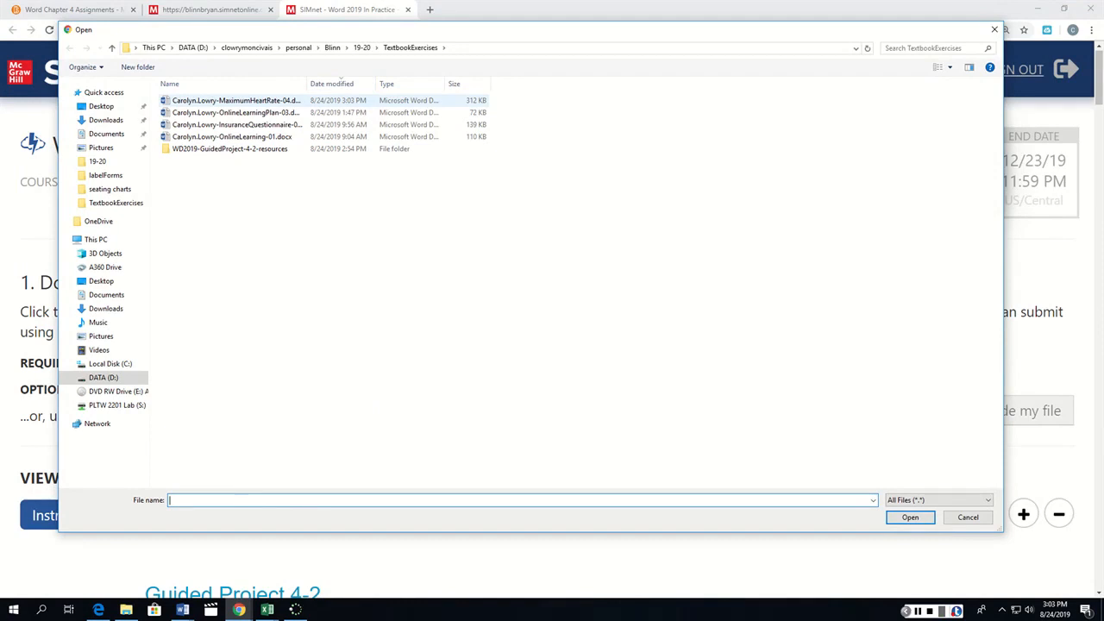
pyautogui.doubleClick(233, 100)
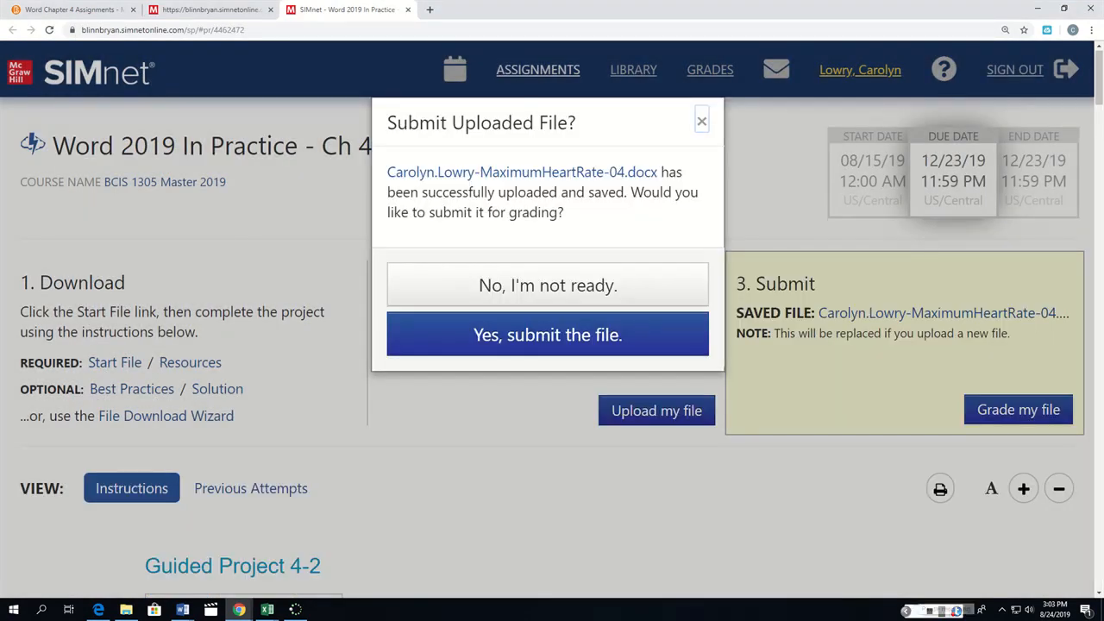
# - Submit the uploaded file for grading and review the graded project items
pyautogui.click(547, 334)
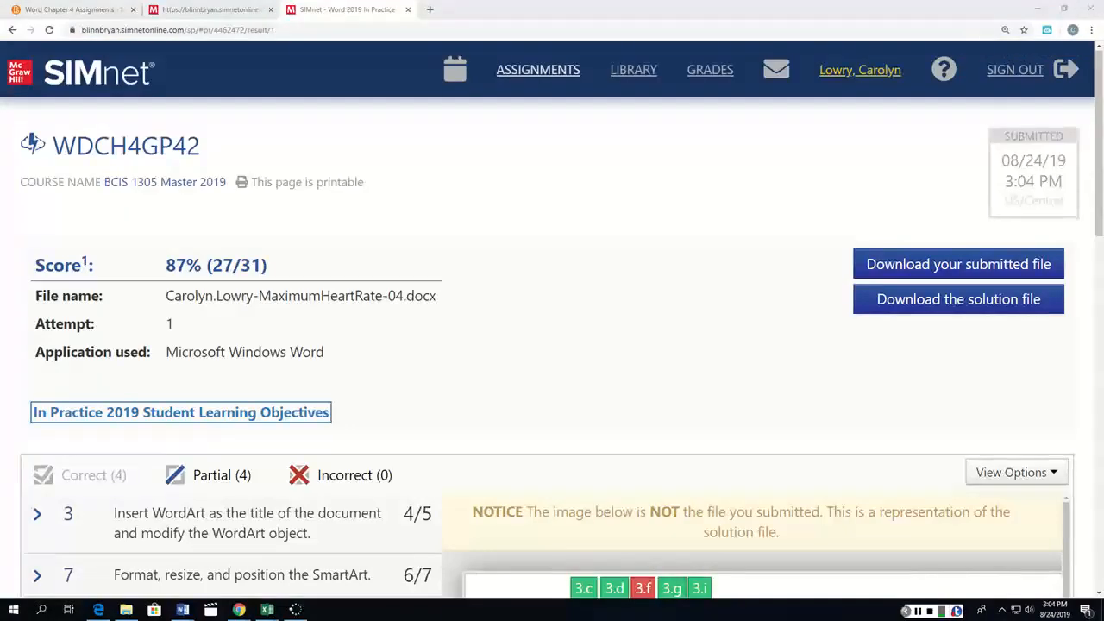
pyautogui.scroll(-3, 552, 345)
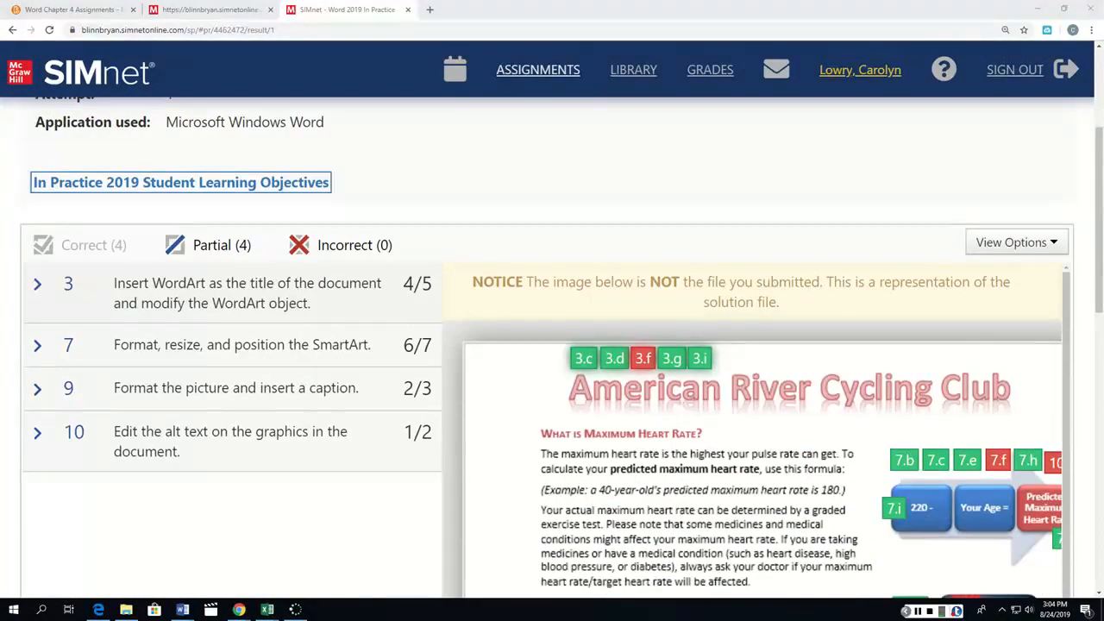
# - Expand graded item 3 and examine the feedback on each WordArt title requirement
pyautogui.click(37, 284)
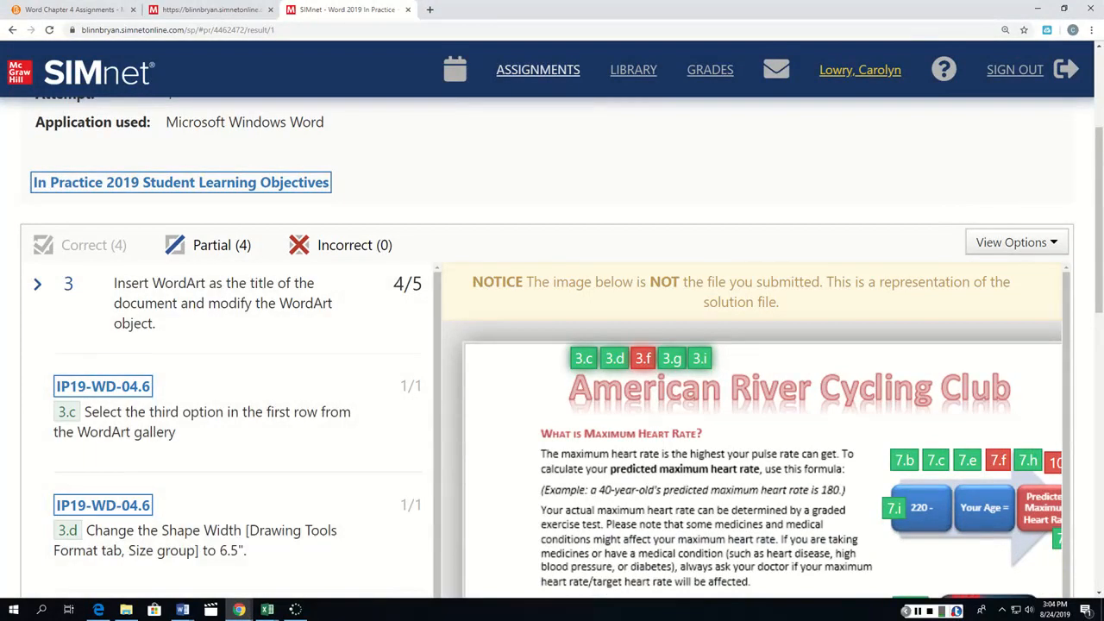
pyautogui.scroll(-2, 233, 431)
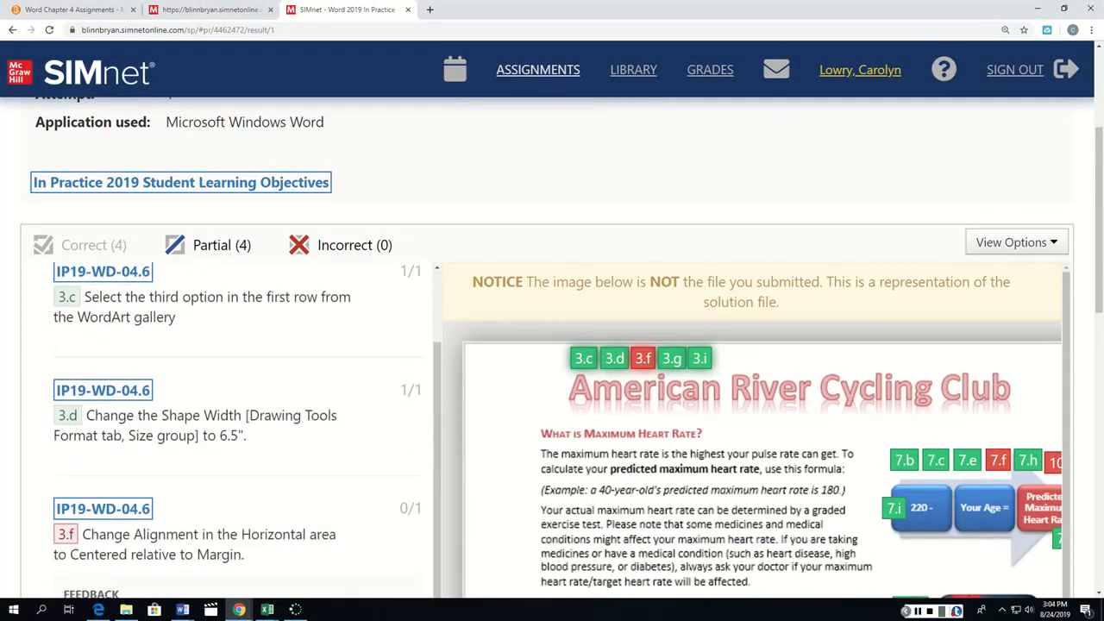
pyautogui.scroll(-2, 233, 432)
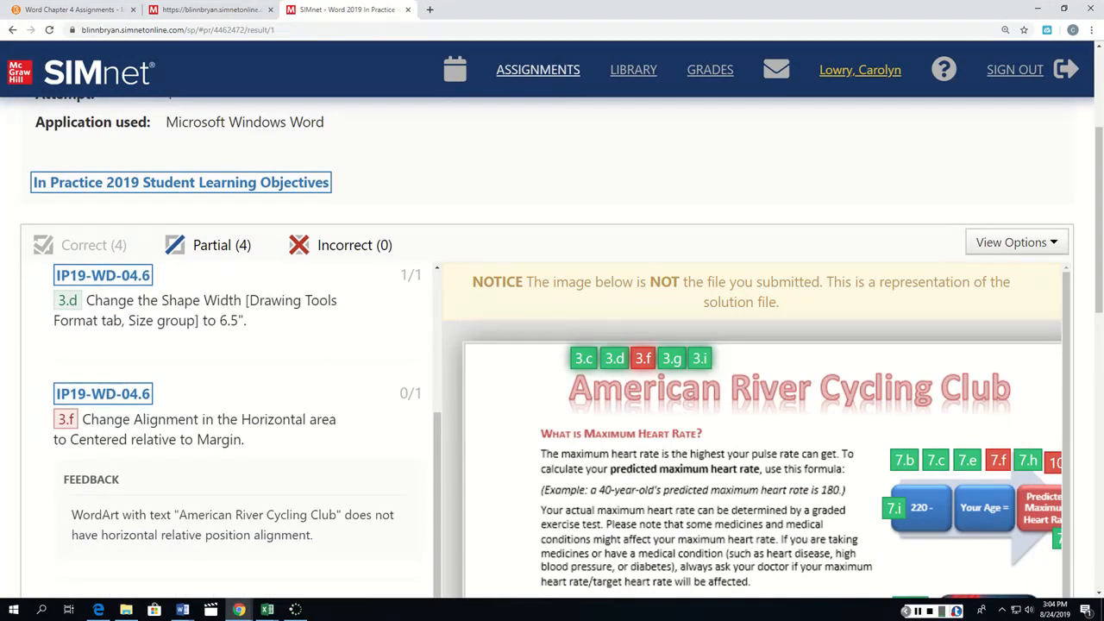
pyautogui.scroll(-2, 233, 431)
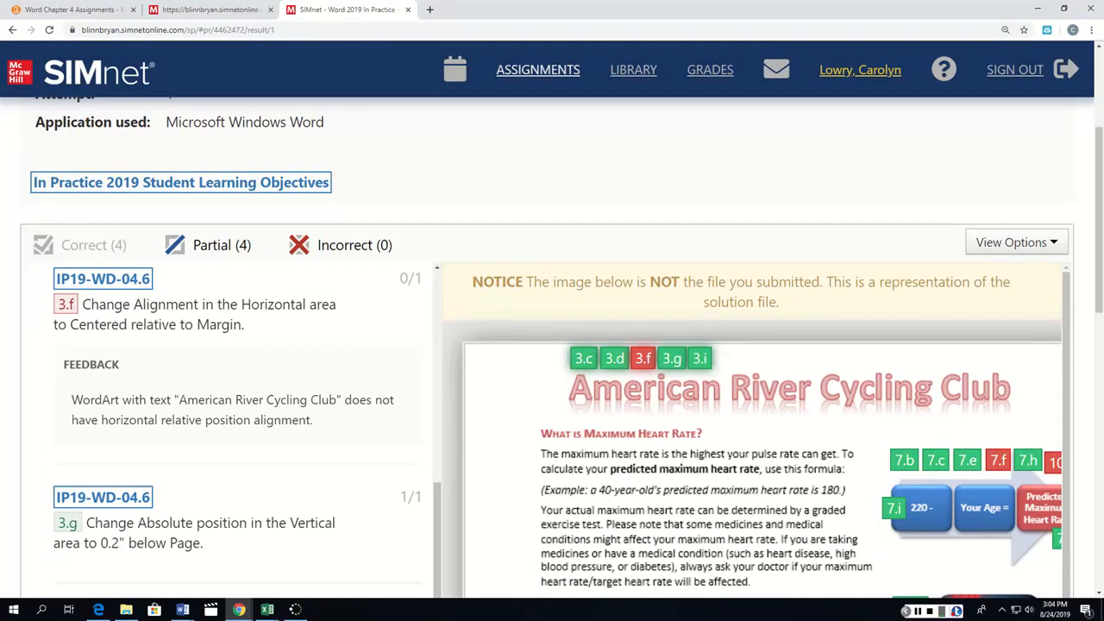
pyautogui.scroll(-1, 242, 431)
pyautogui.scroll(-2, 553, 345)
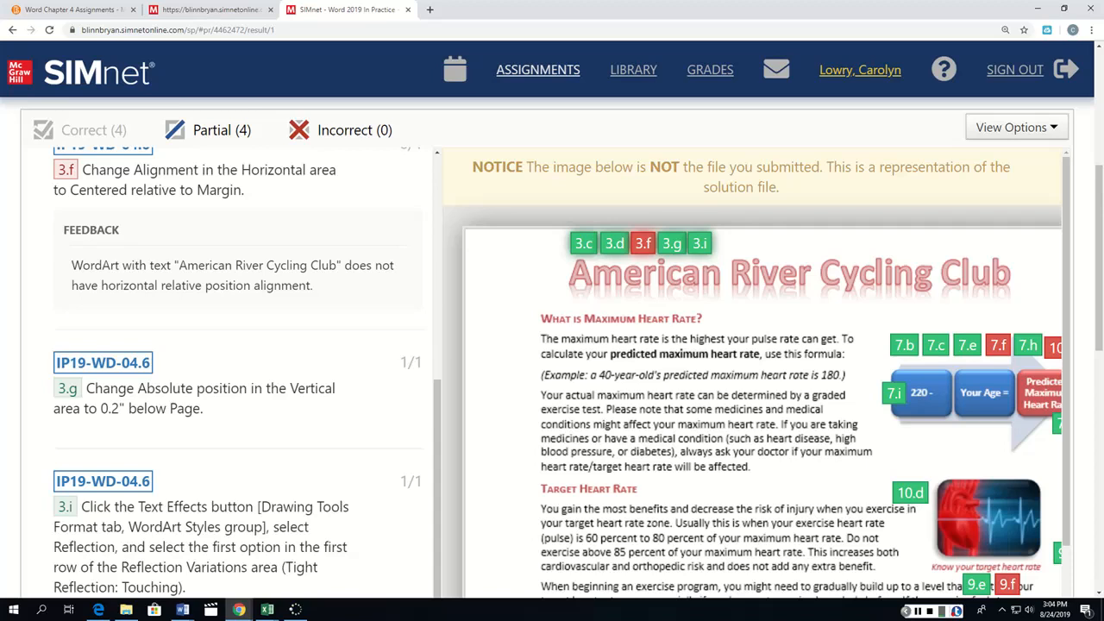
pyautogui.scroll(-5, 552, 345)
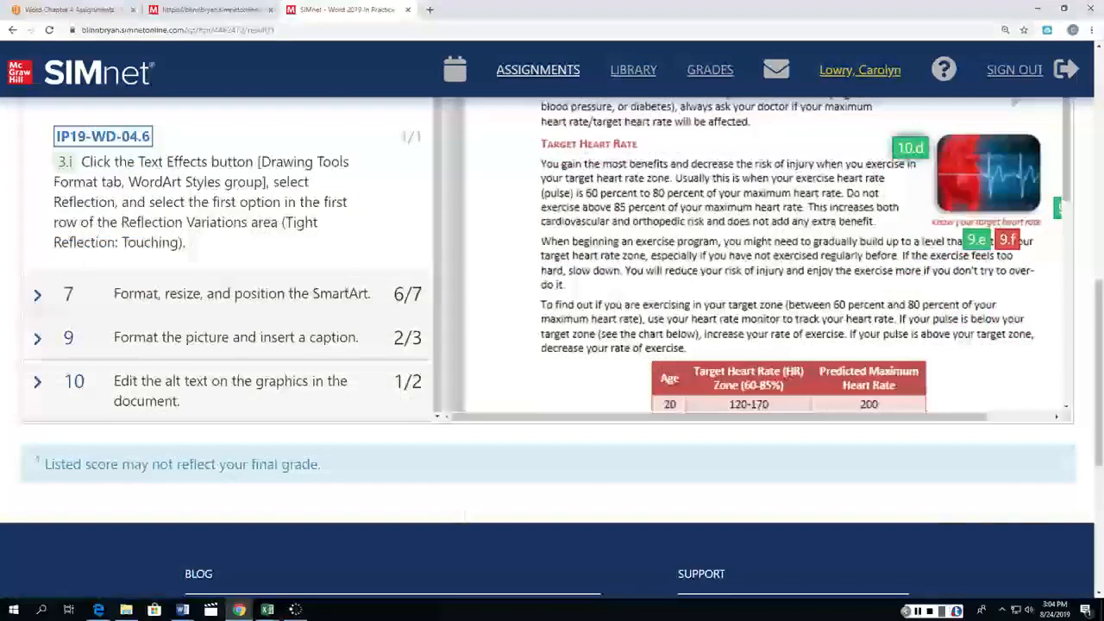
# - Expand graded item 7 and examine the feedback on formatting, resizing and positioning the SmartArt
pyautogui.click(37, 295)
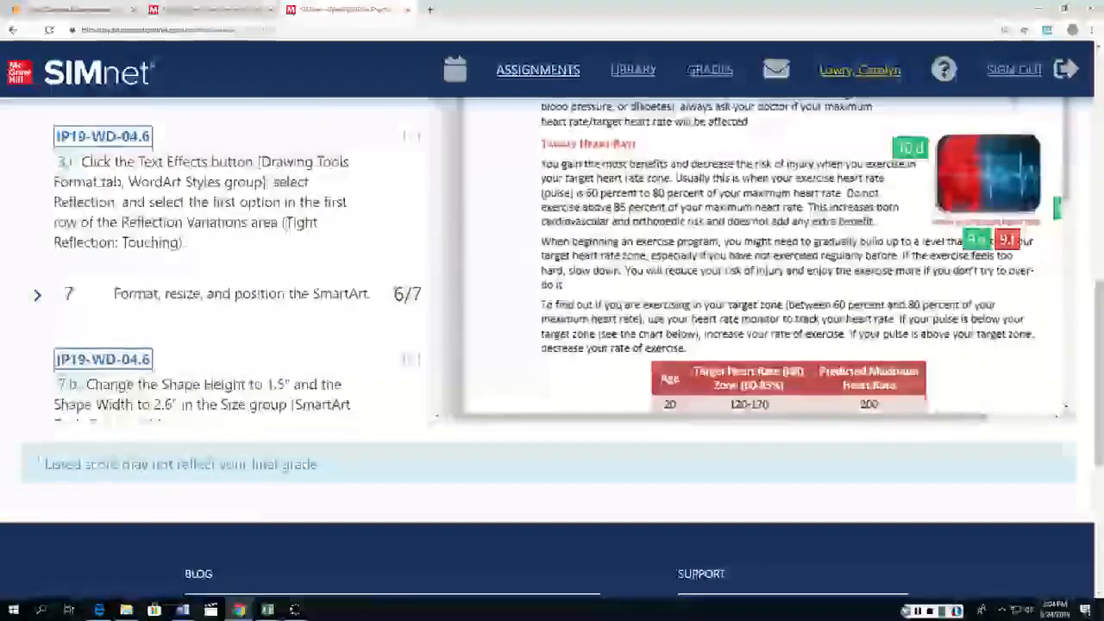
pyautogui.scroll(-3, 80, 278)
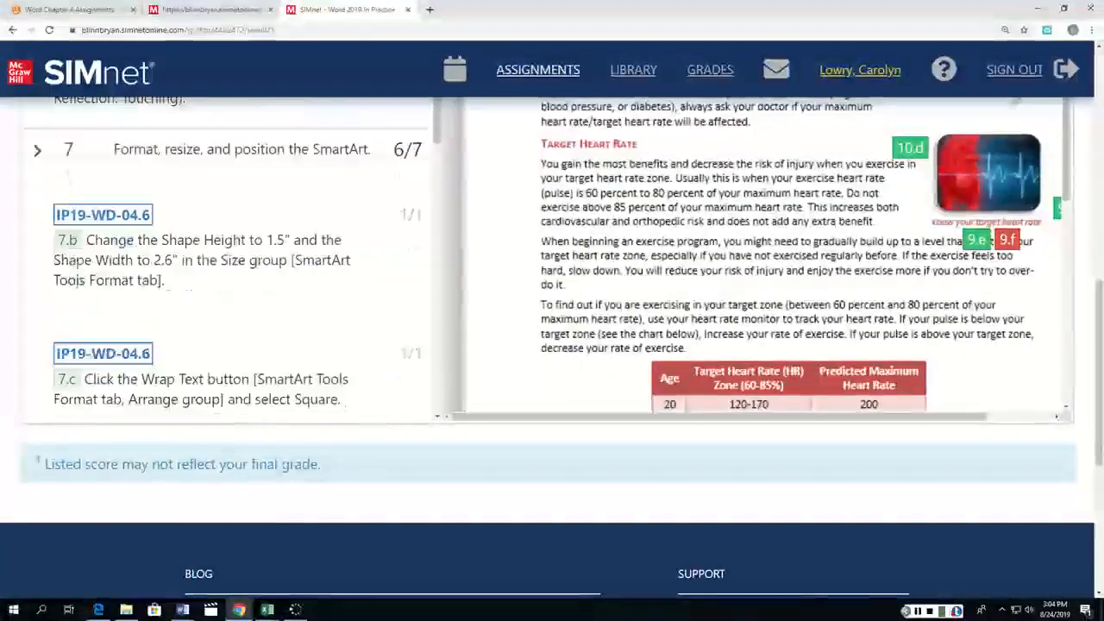
pyautogui.scroll(-10, 80, 275)
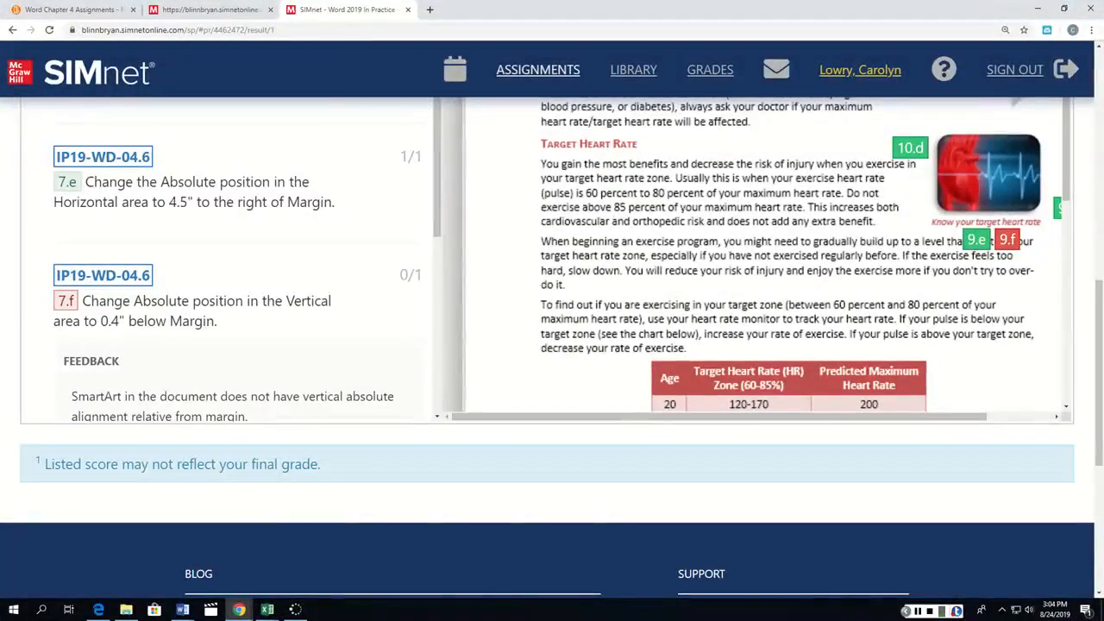
pyautogui.scroll(-10, 225, 258)
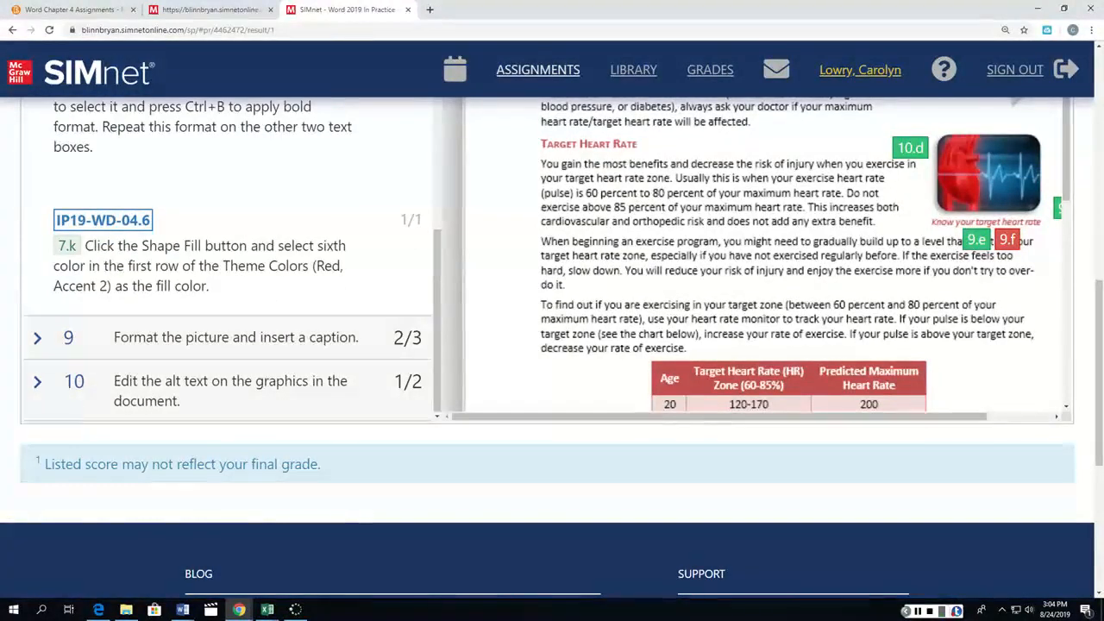
# - Examine the feedback on picture caption requirement 9.f and on the alt text requirements in item 10
pyautogui.click(1007, 240)
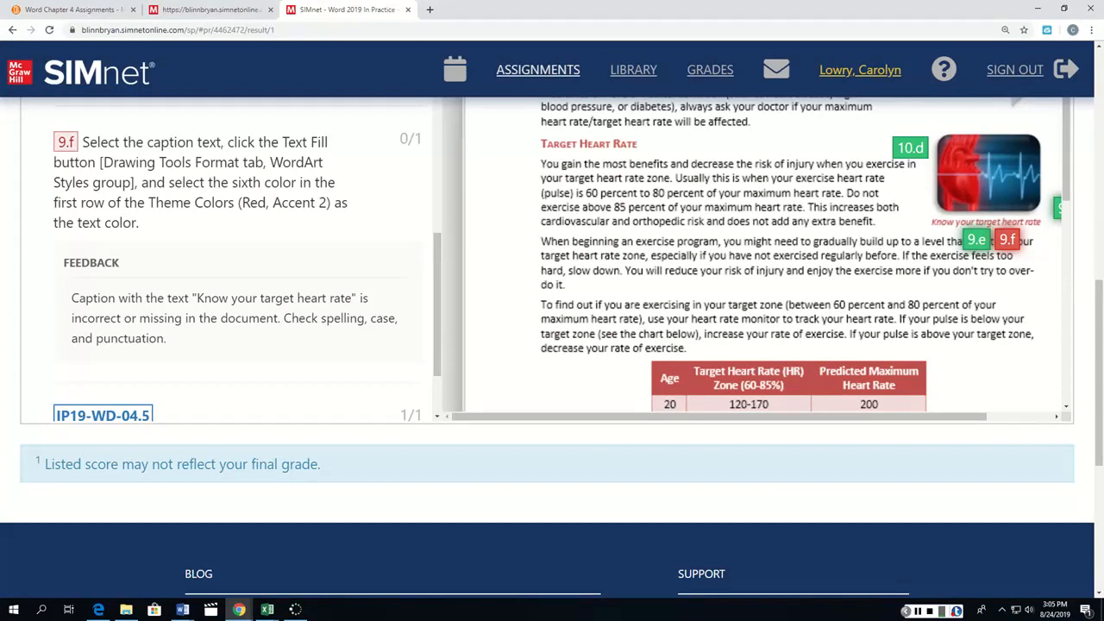
pyautogui.scroll(-3, 247, 259)
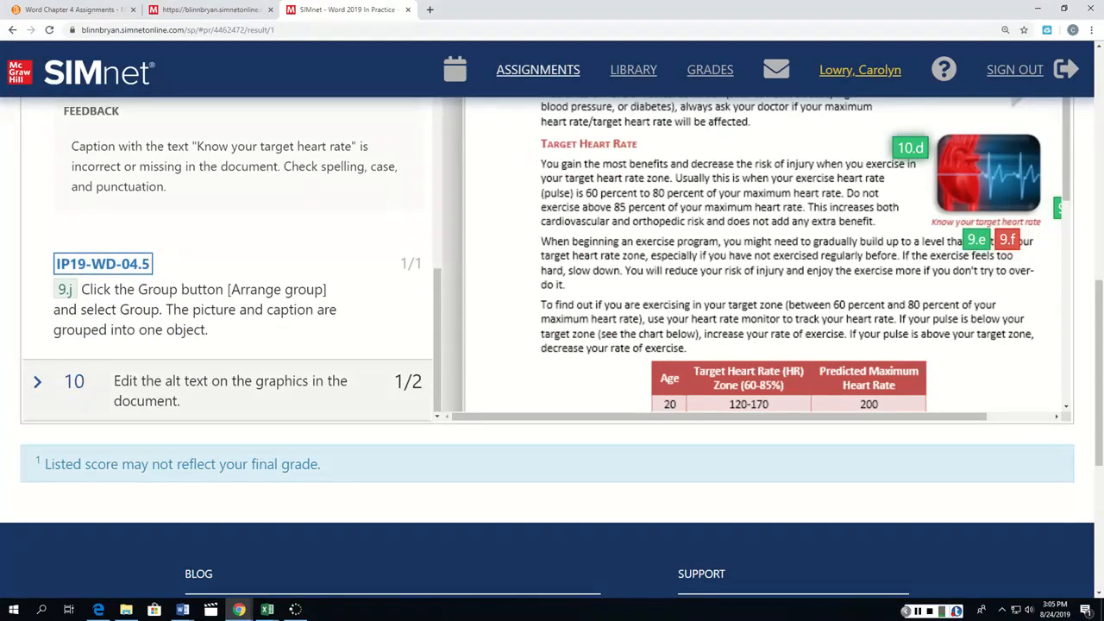
pyautogui.scroll(-4, 247, 259)
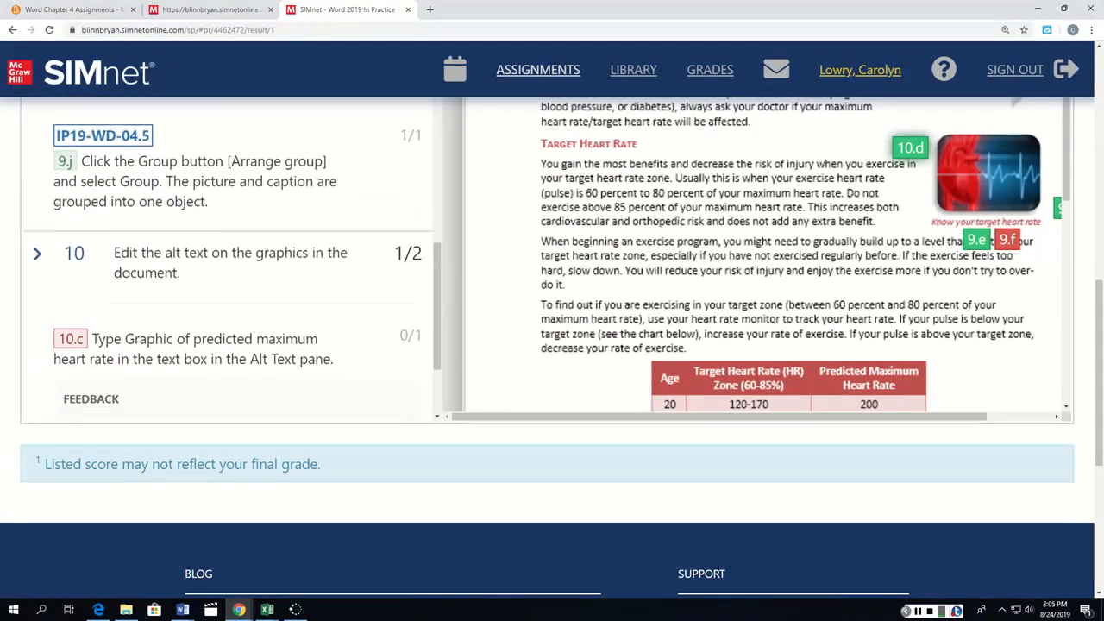